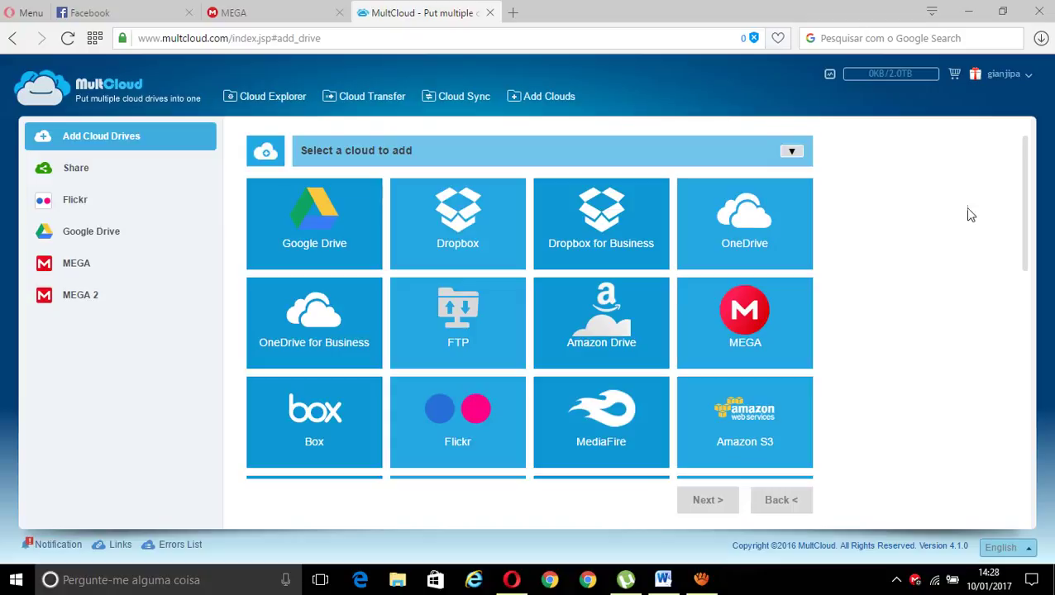
Open the MEGA drive, expand its folder tree, and compare its contents with the files on the MEGA website
double_click(74, 265)
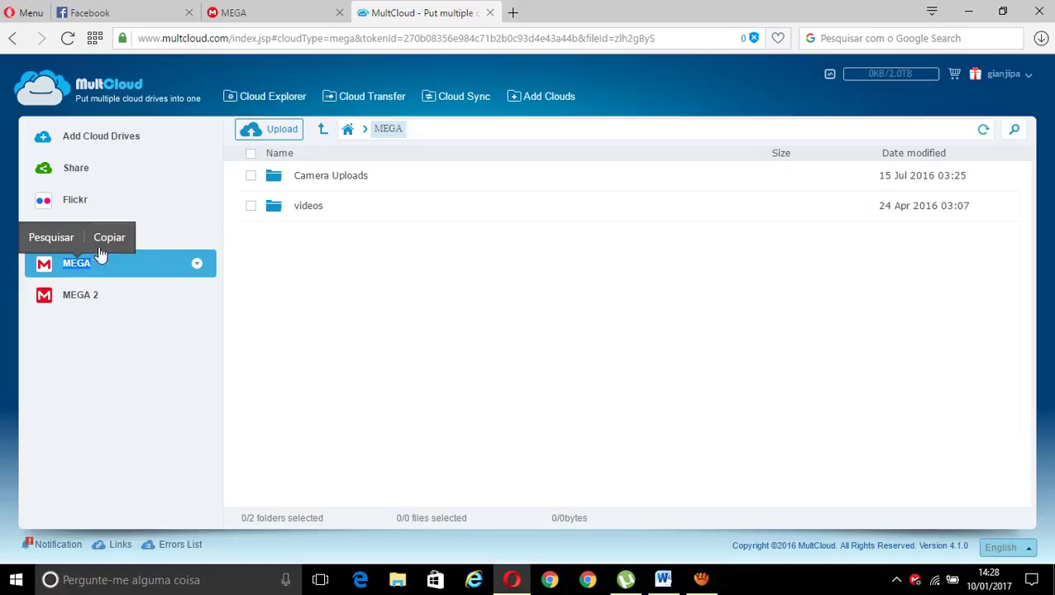
left_click(197, 264)
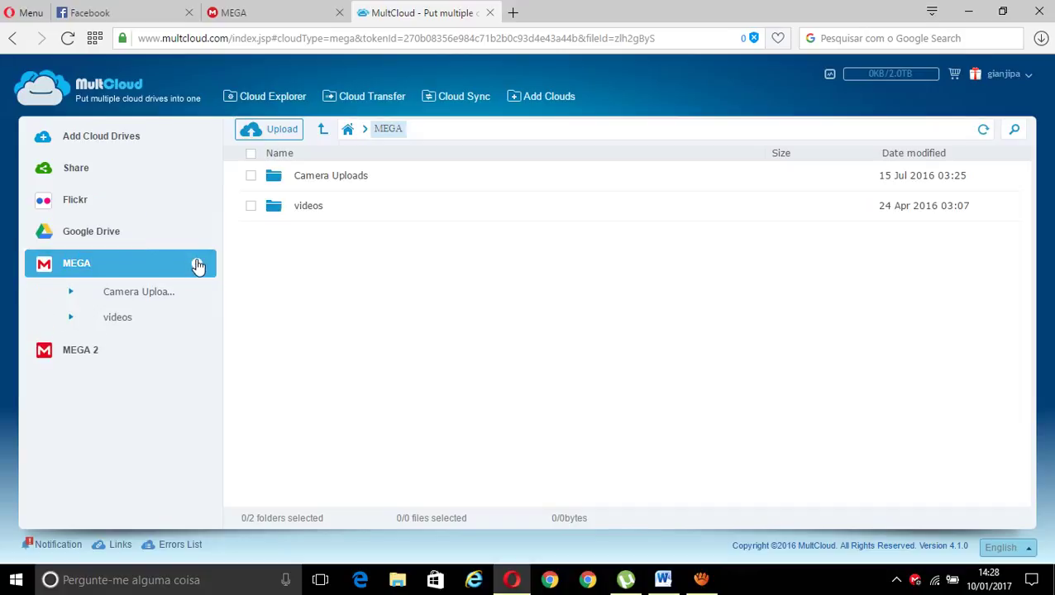
left_click(198, 265)
left_click(266, 13)
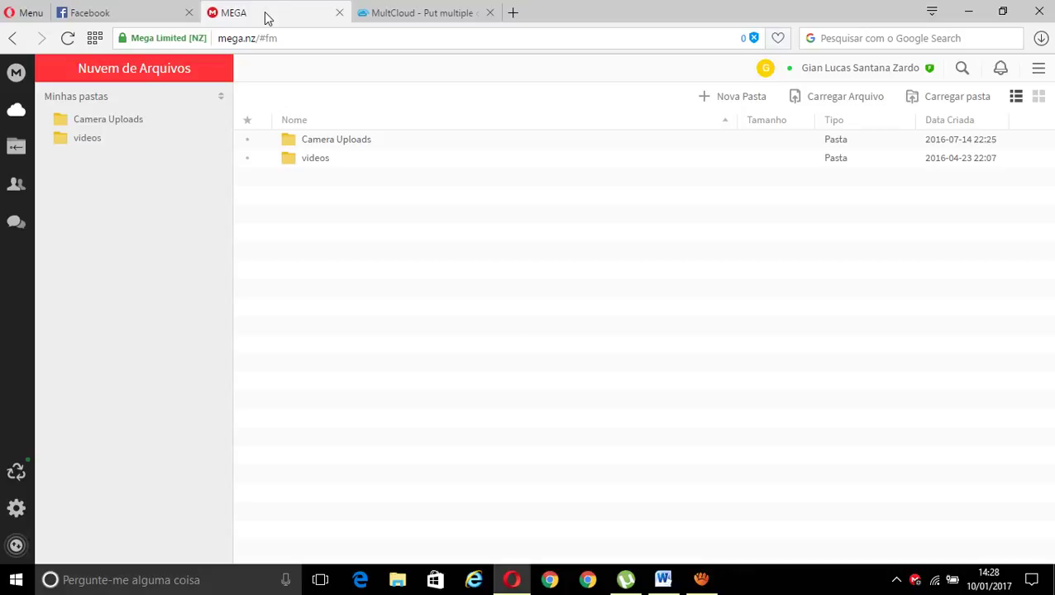
left_click(385, 14)
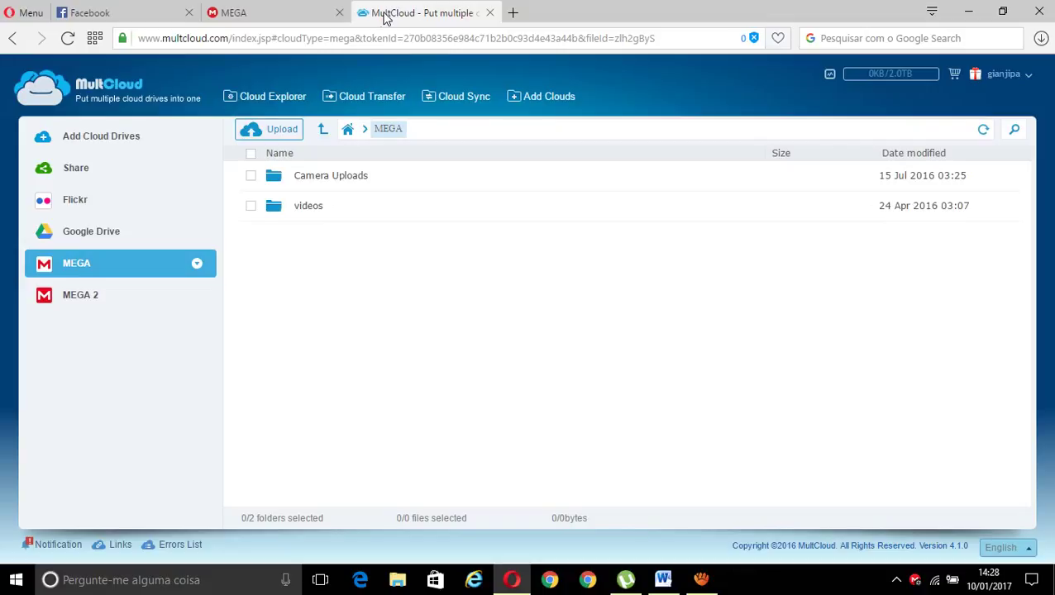
Open the Flickr drive and look inside its Collections folder
left_click(144, 216)
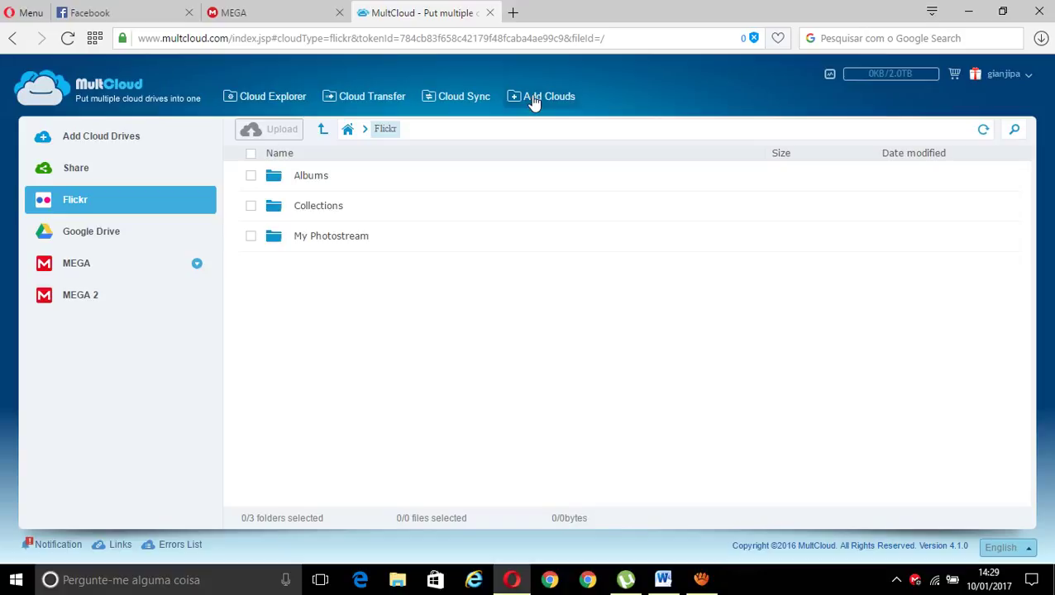
left_click(315, 212)
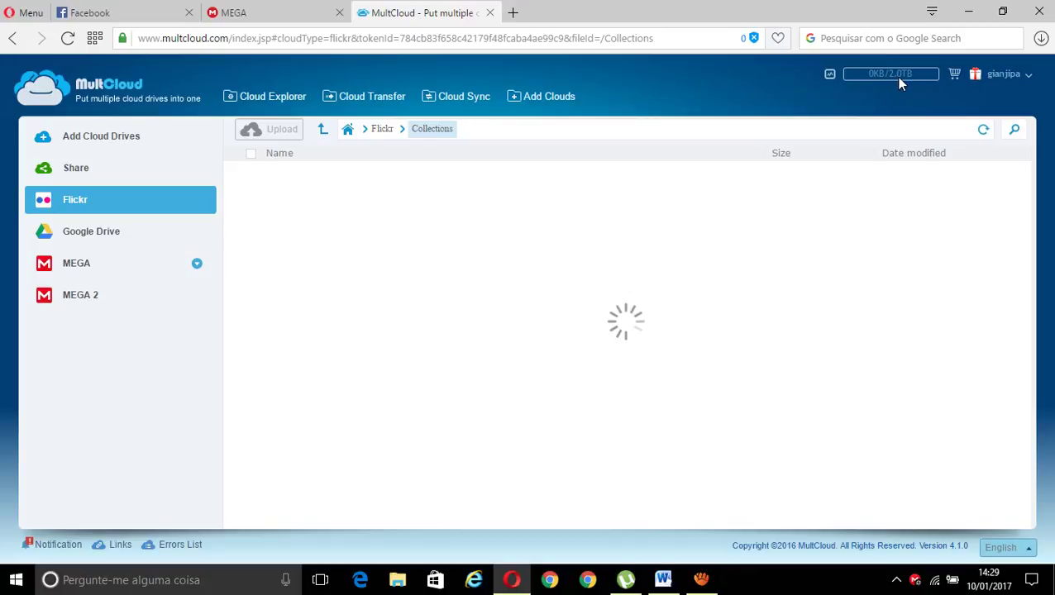
Review the Free and Premium subscription plans, including the notes on data traffic and the Multi-Cloud Drives Explorer
left_click(954, 78)
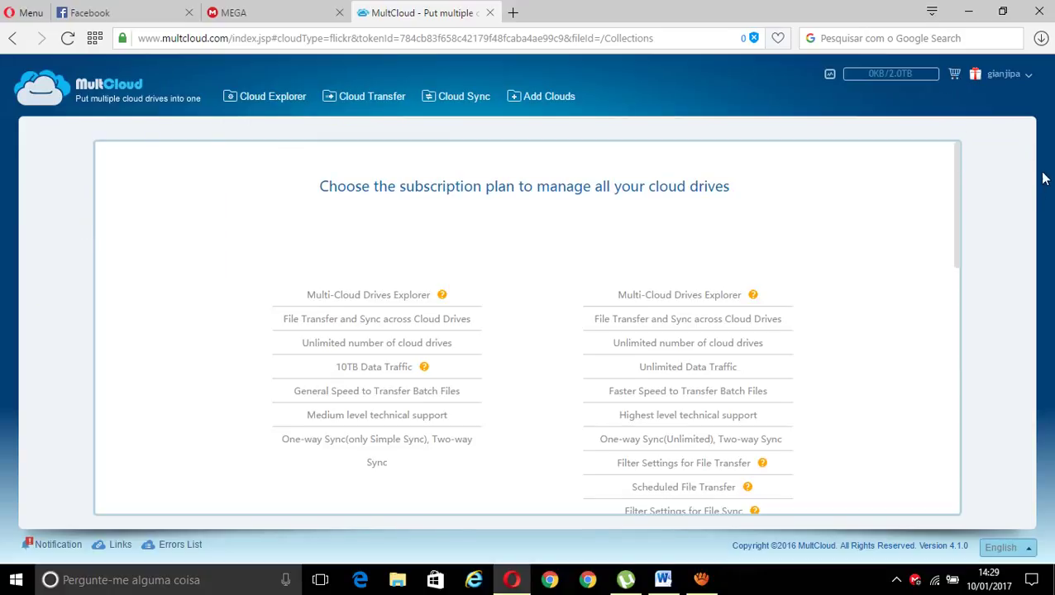
left_click_drag(956, 214, 960, 249)
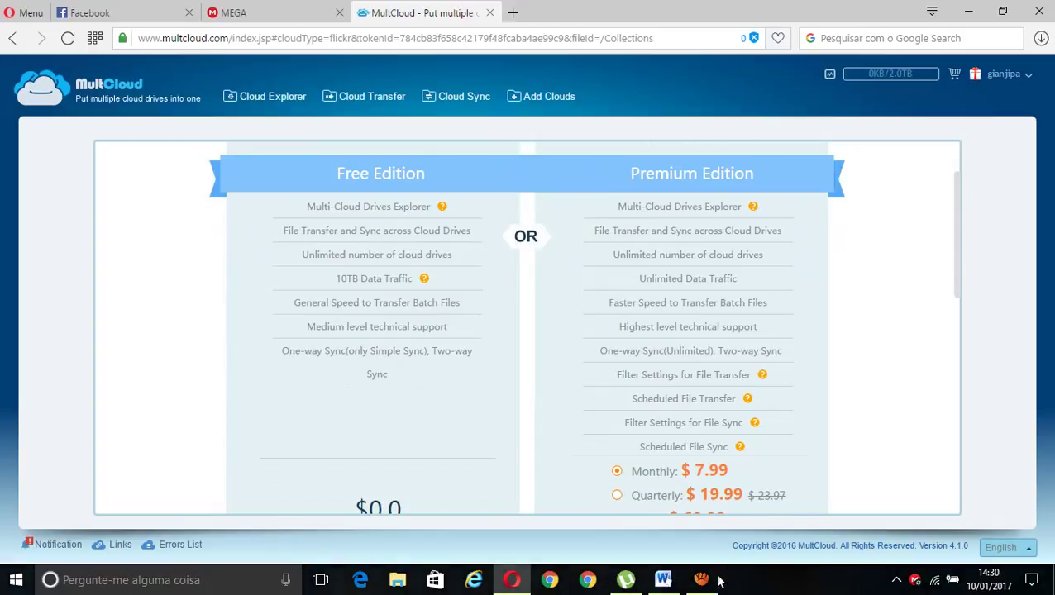
left_click(701, 580)
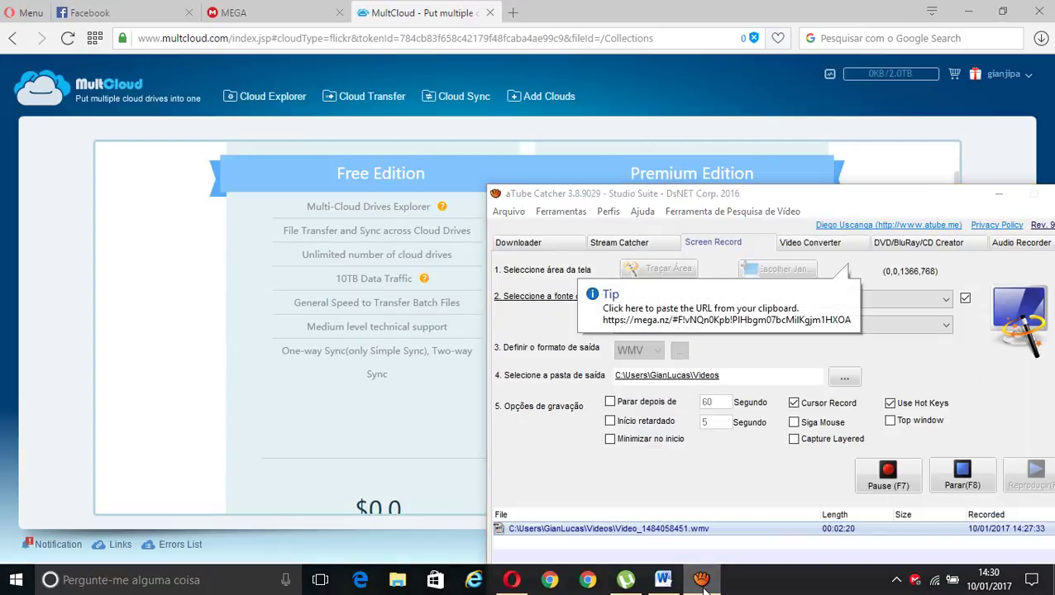
left_click(701, 580)
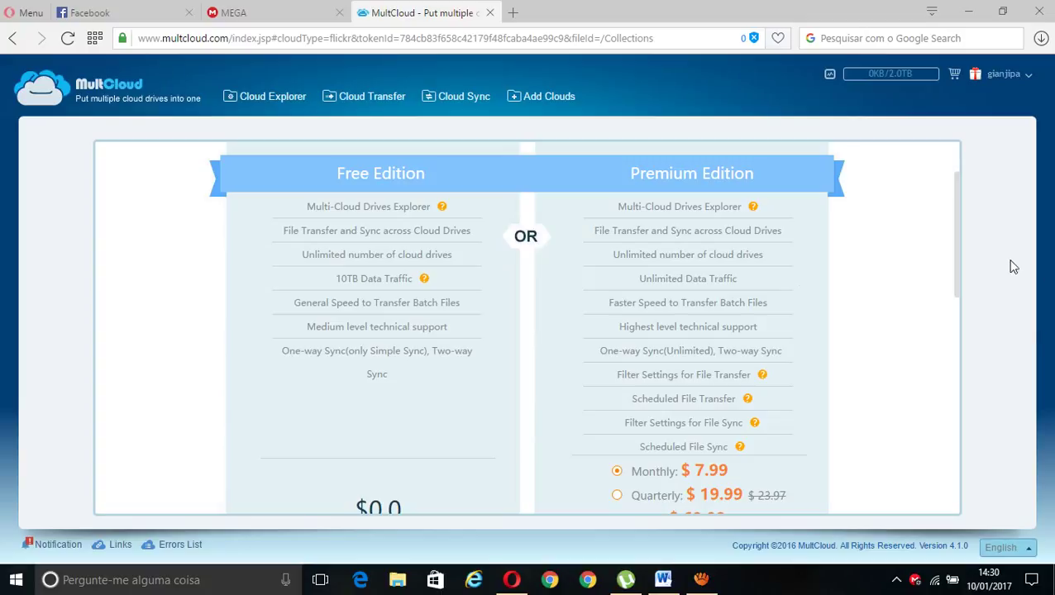
scroll(957, 281, "down", 1)
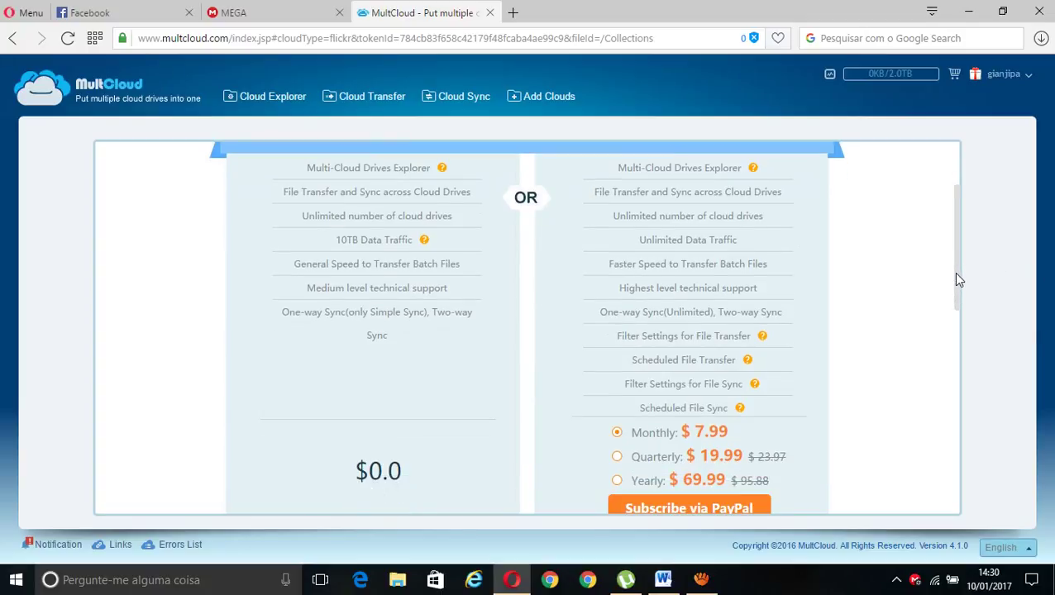
mouse_move(423, 241)
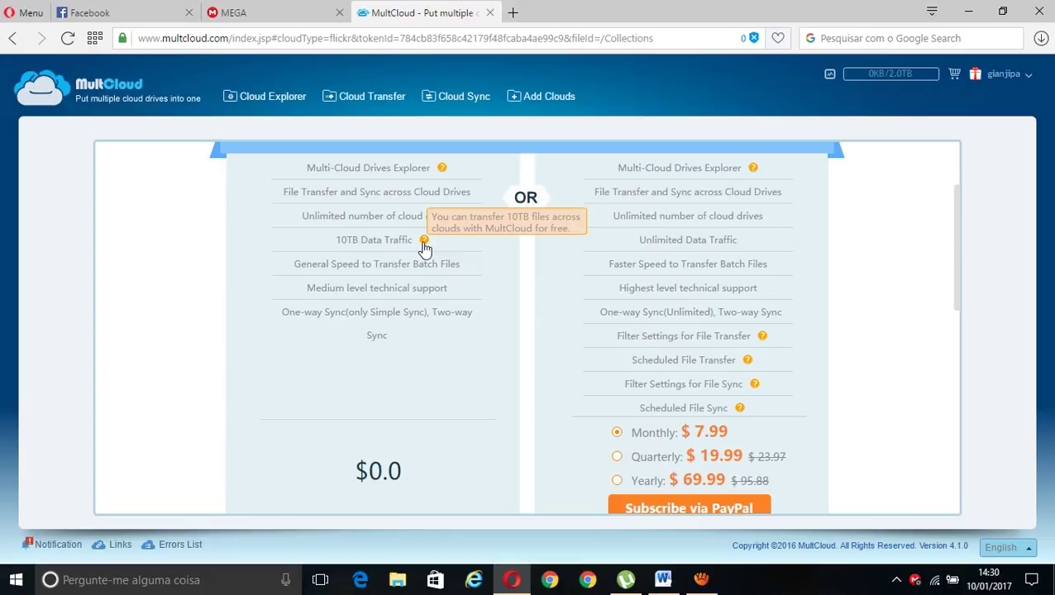
mouse_move(443, 167)
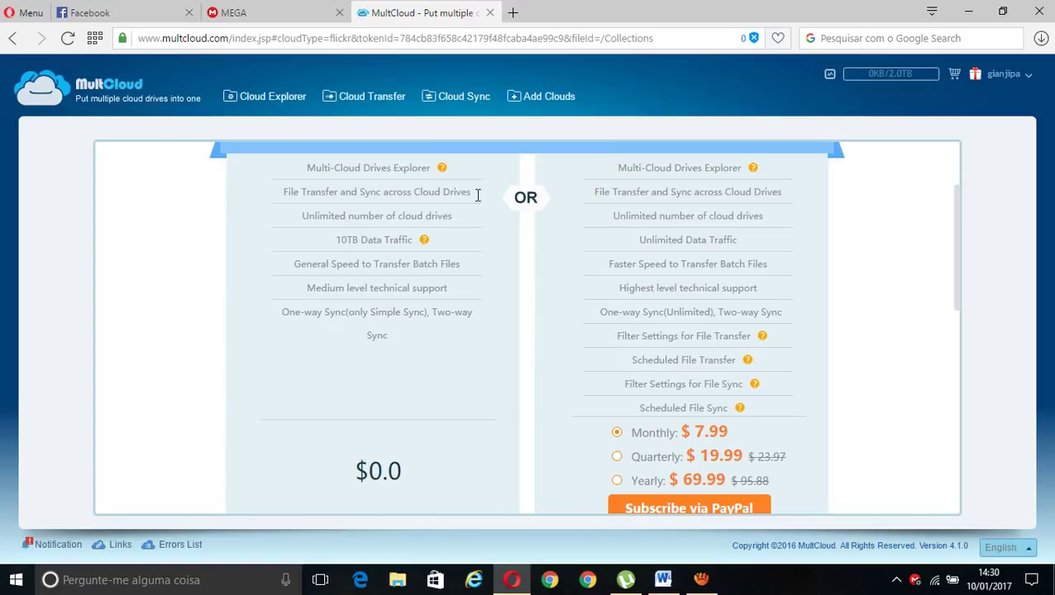
mouse_move(754, 171)
left_click_drag(957, 297, 934, 208)
View the contents of the MEGA 2 and MEGA drives, and check the transfer progress in the MEGA desktop client
left_click(546, 100)
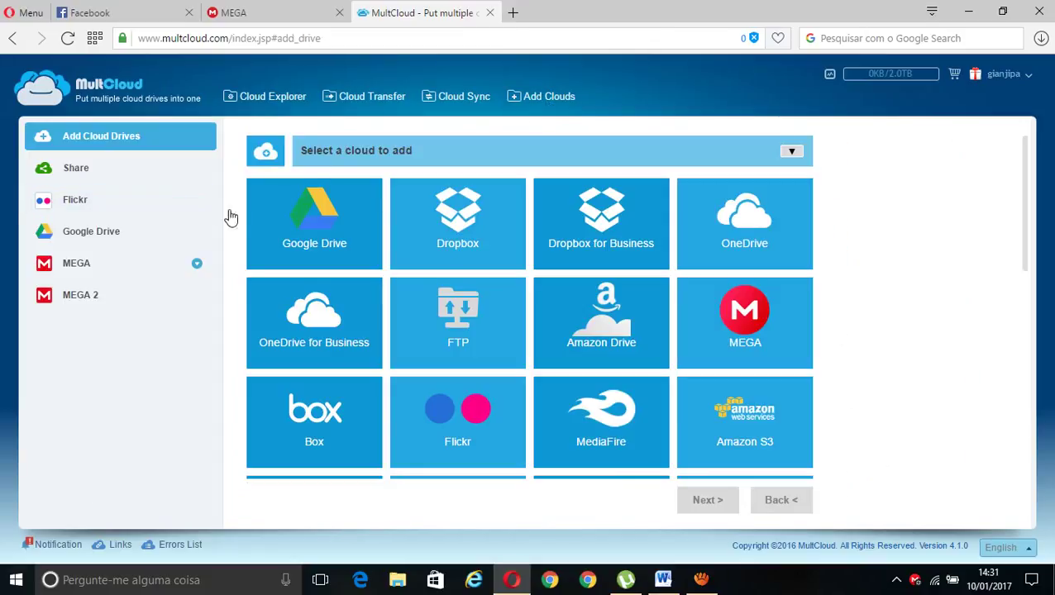
left_click(98, 302)
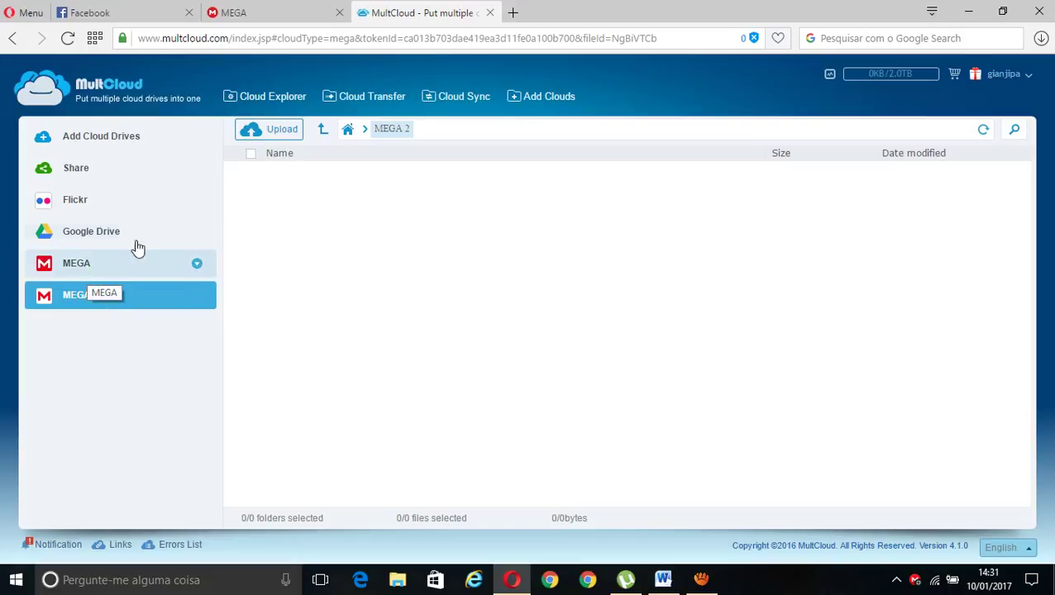
left_click(84, 271)
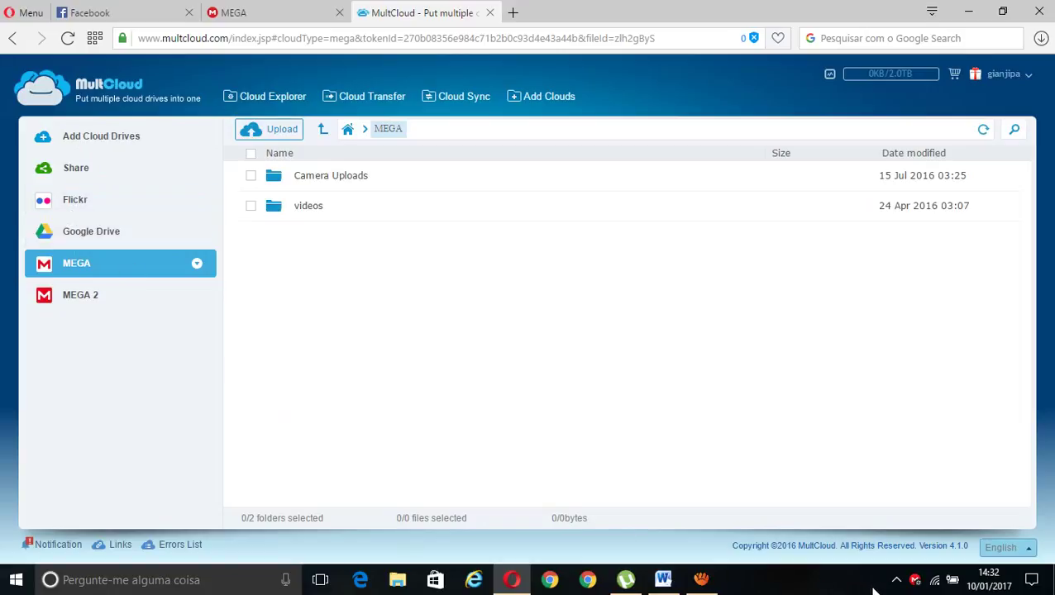
left_click(914, 580)
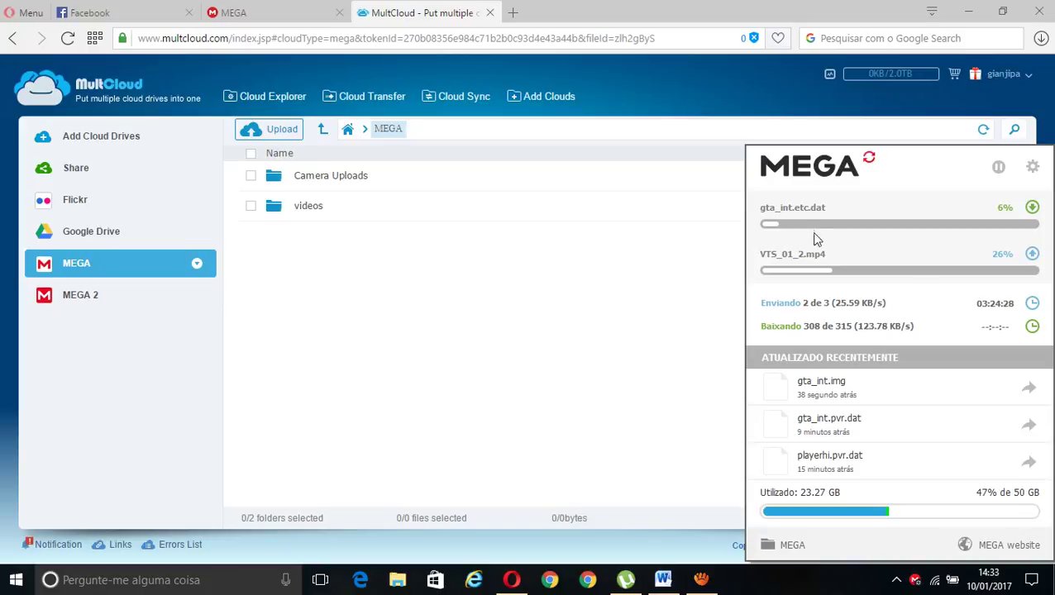
Choose OneDrive from the supported clouds and request its account connection with the display name OneDrive
left_click(569, 97)
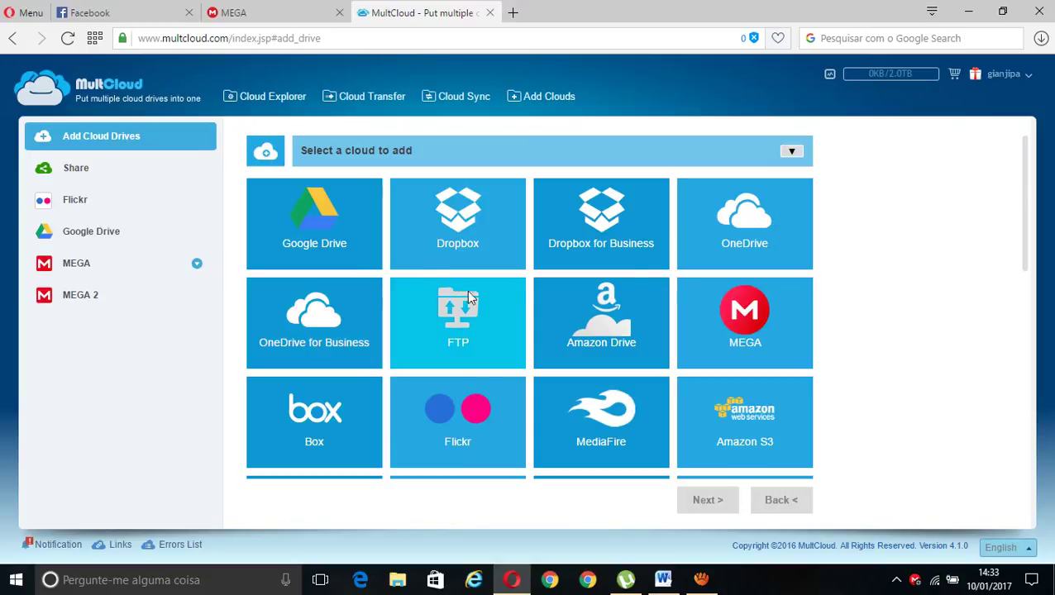
left_click_drag(1024, 216, 1039, 446)
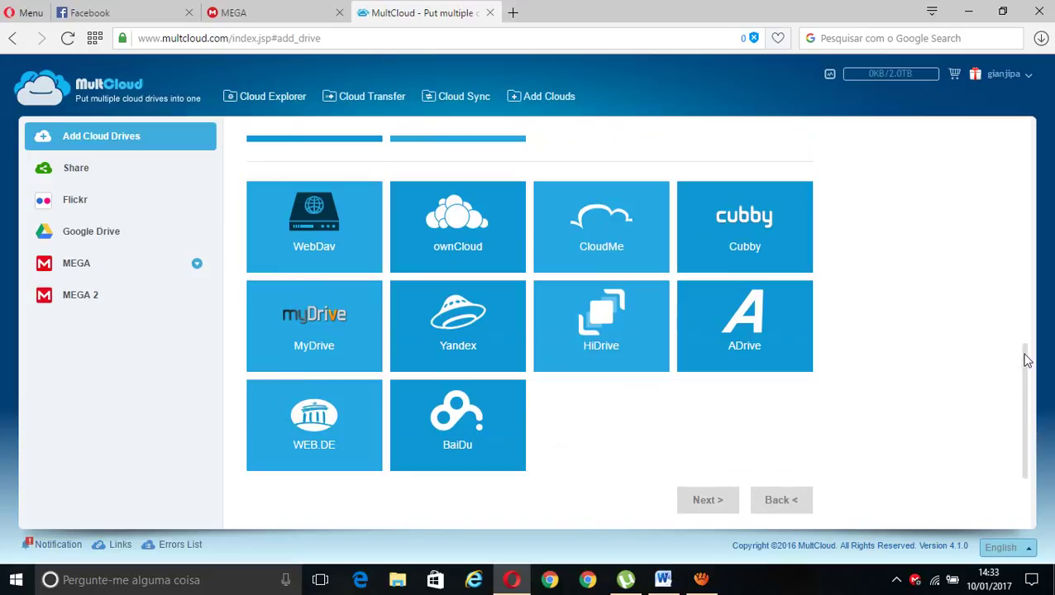
left_click_drag(1024, 365, 1006, 147)
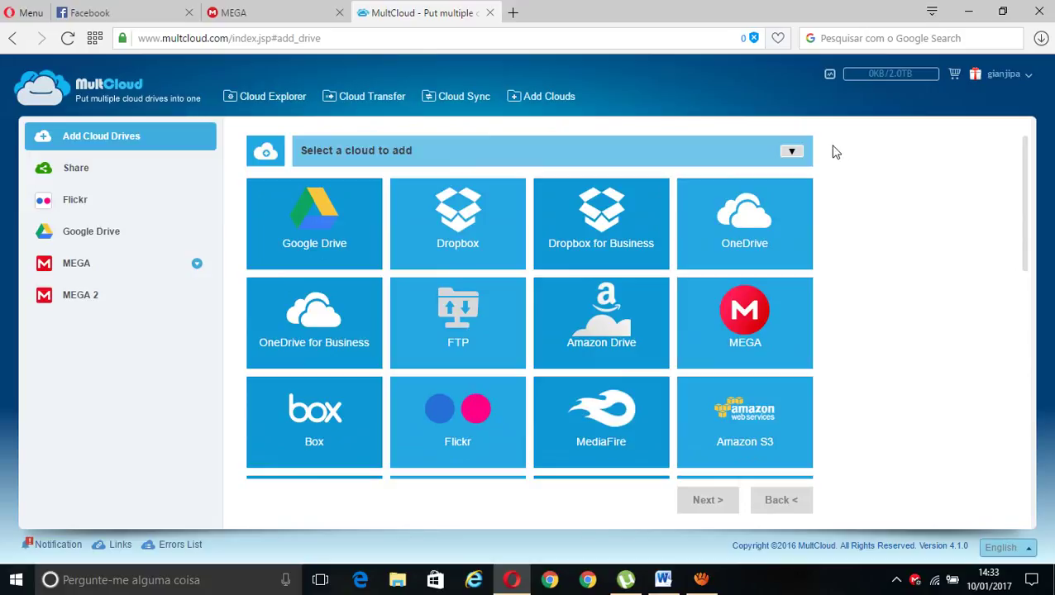
left_click(721, 213)
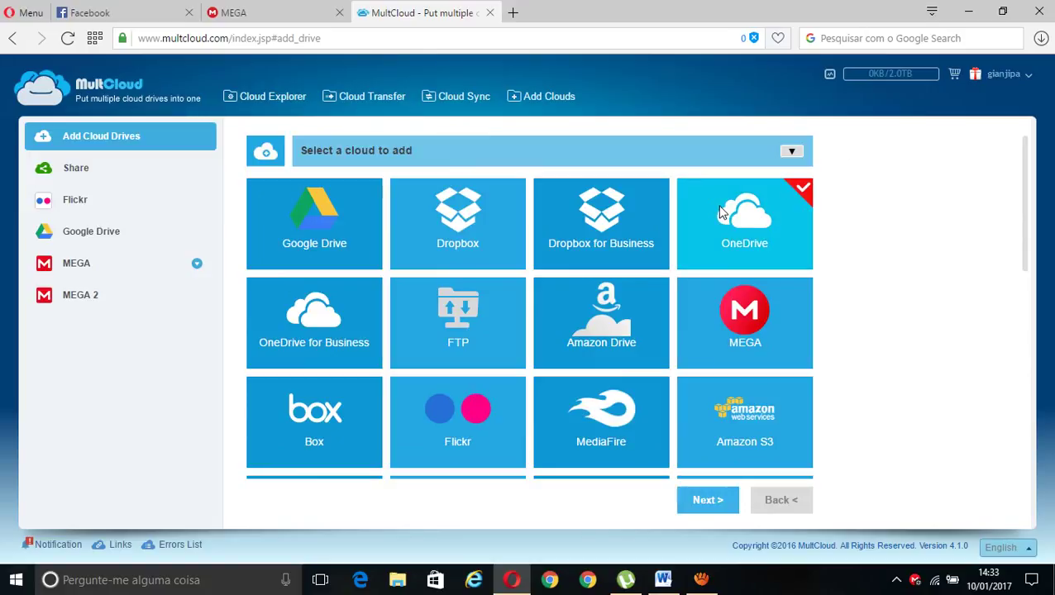
left_click(695, 501)
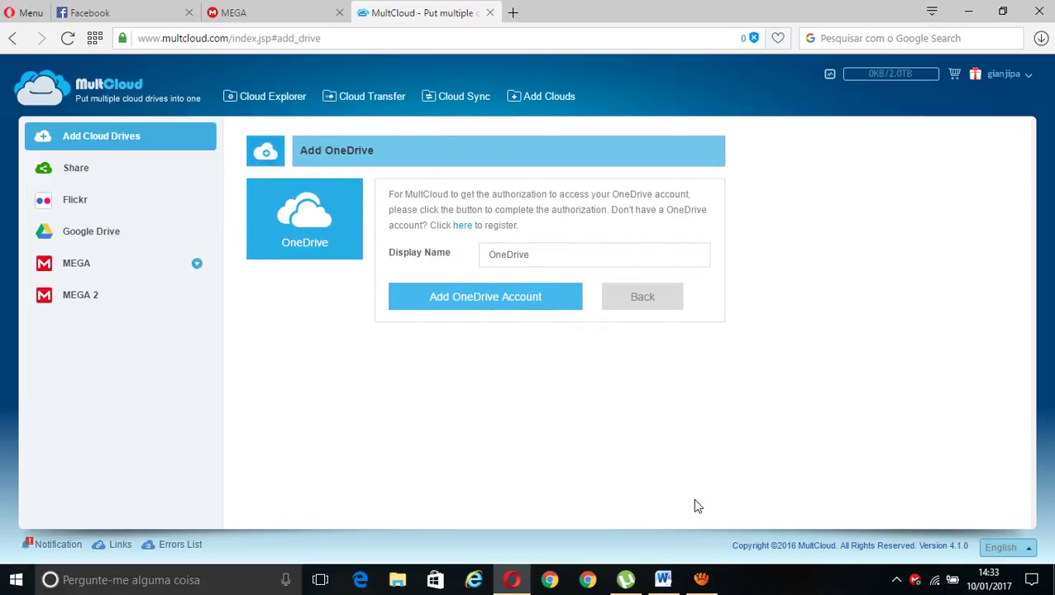
left_click(496, 306)
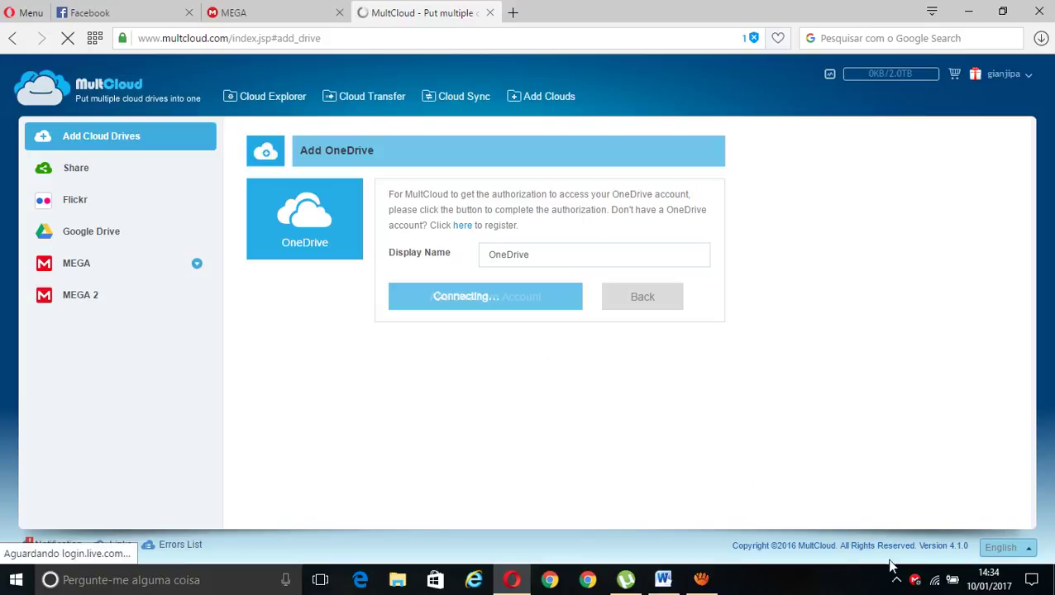
Sign in to the Microsoft account and grant MultCloud access to its OneDrive
left_click(915, 581)
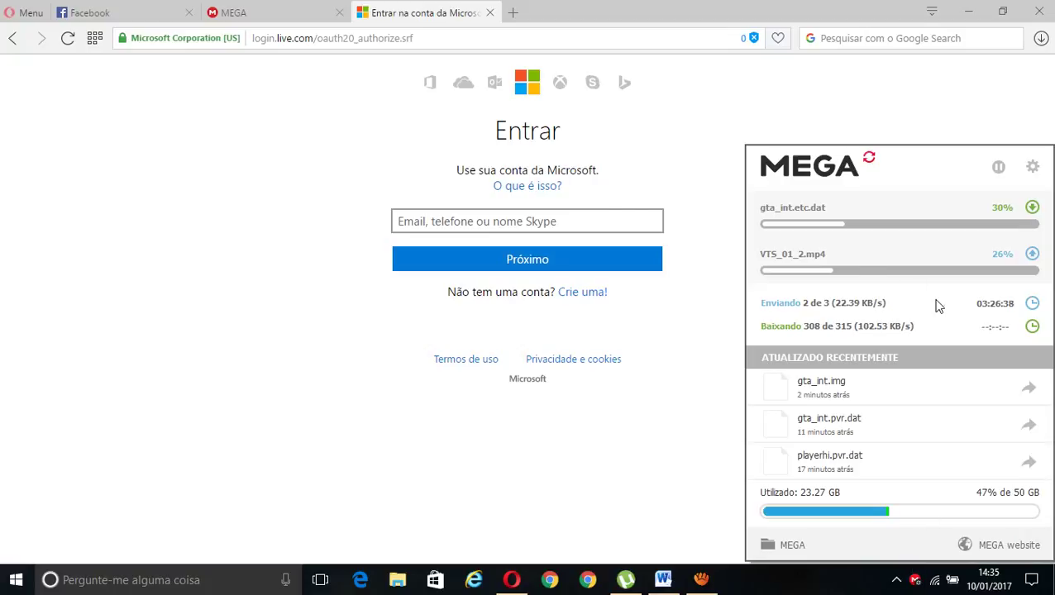
left_click(581, 214)
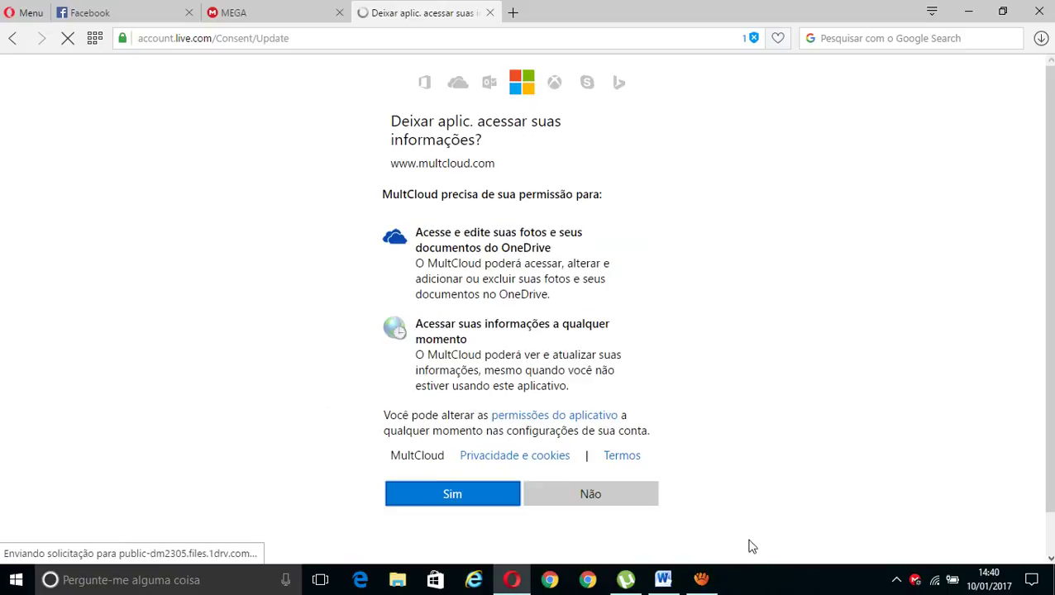
left_click(701, 581)
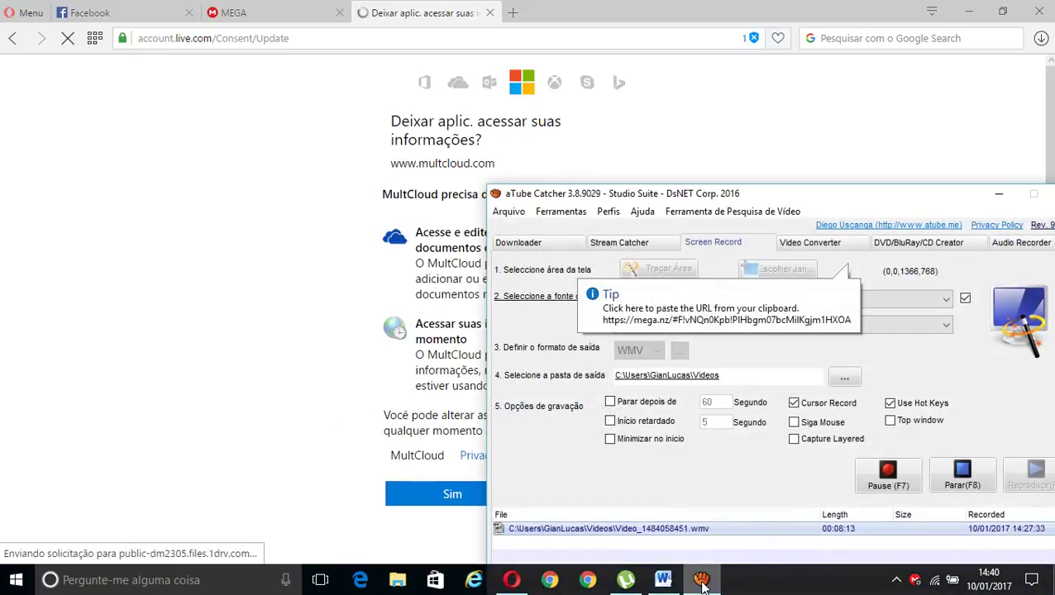
left_click(701, 581)
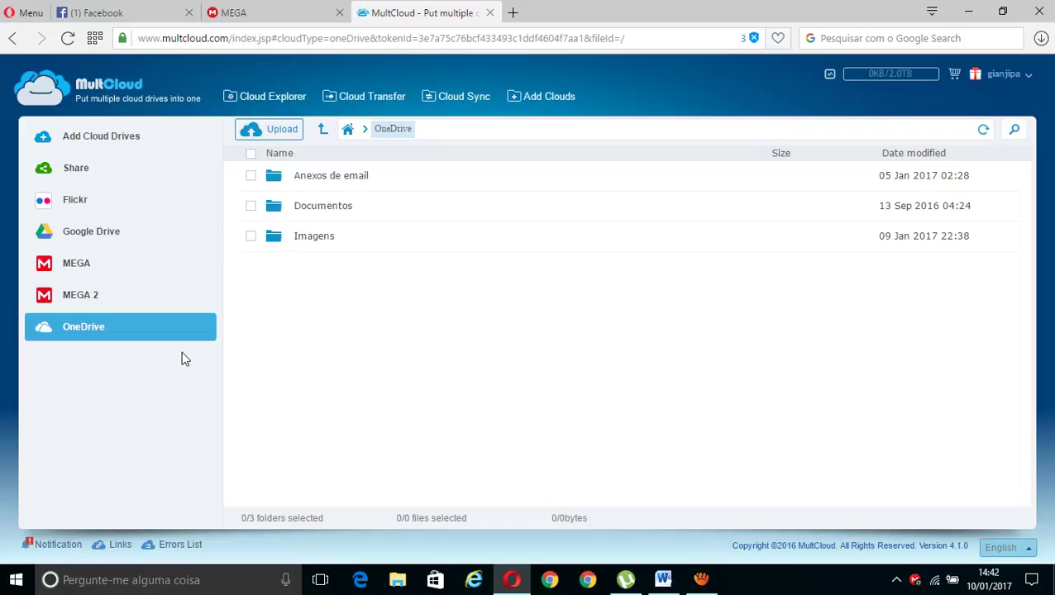
Try to connect a second OneDrive account with the display name OneDrive2
left_click(533, 101)
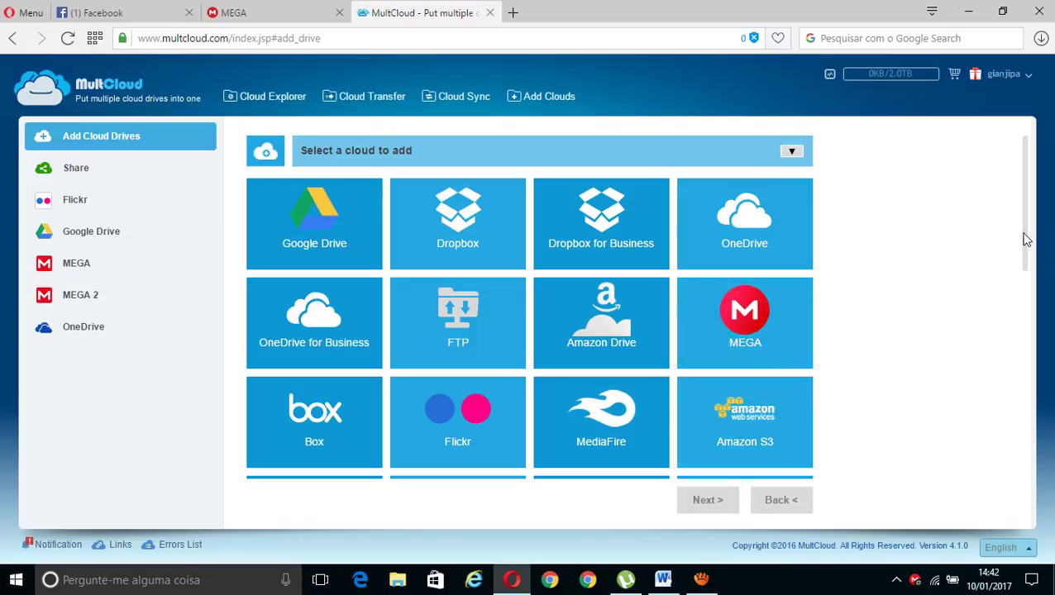
left_click_drag(1024, 238, 1005, 223)
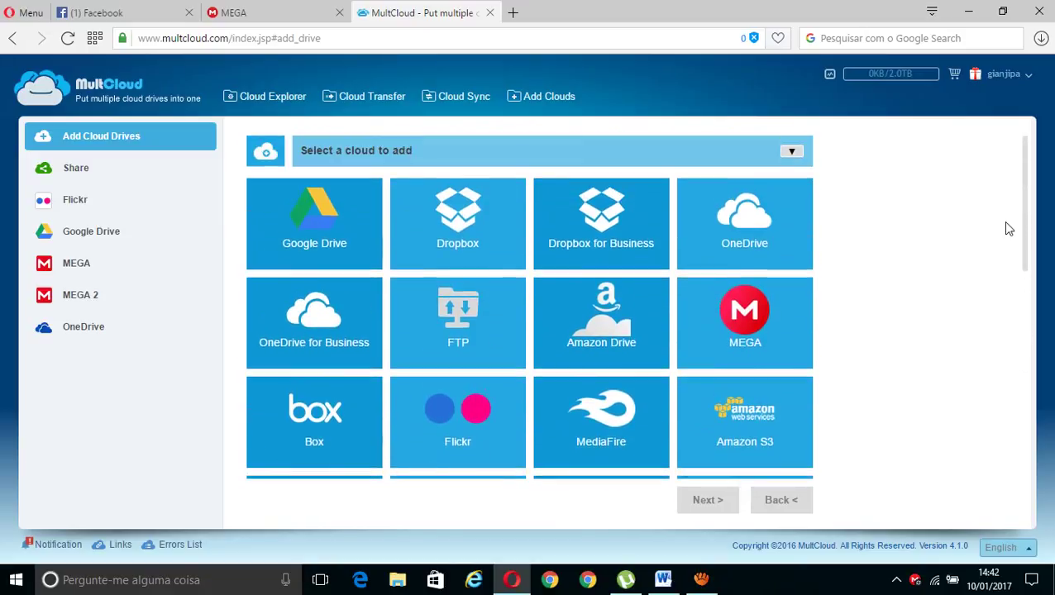
left_click(759, 234)
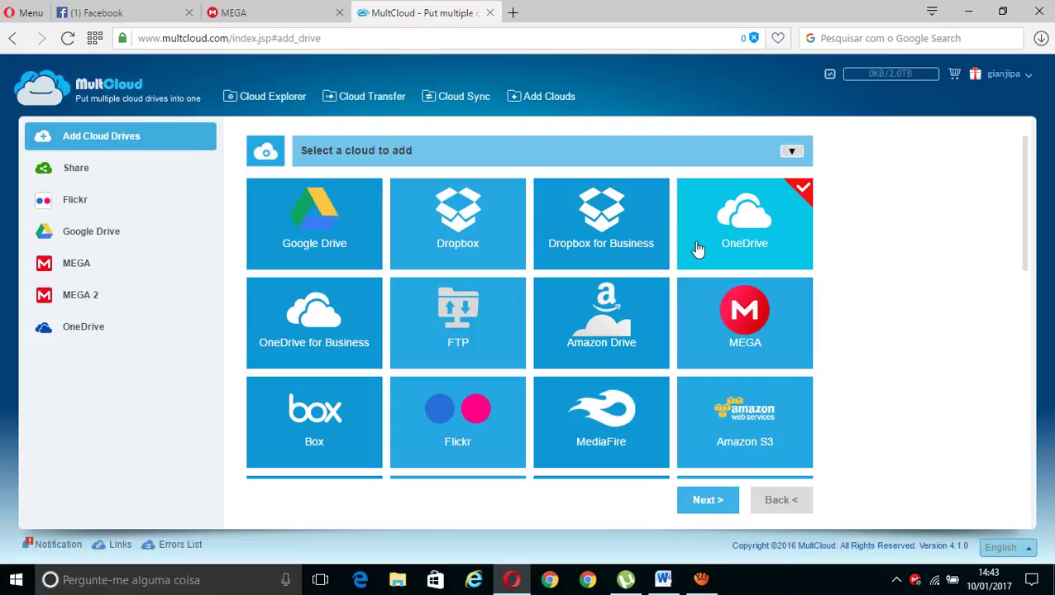
left_click(713, 507)
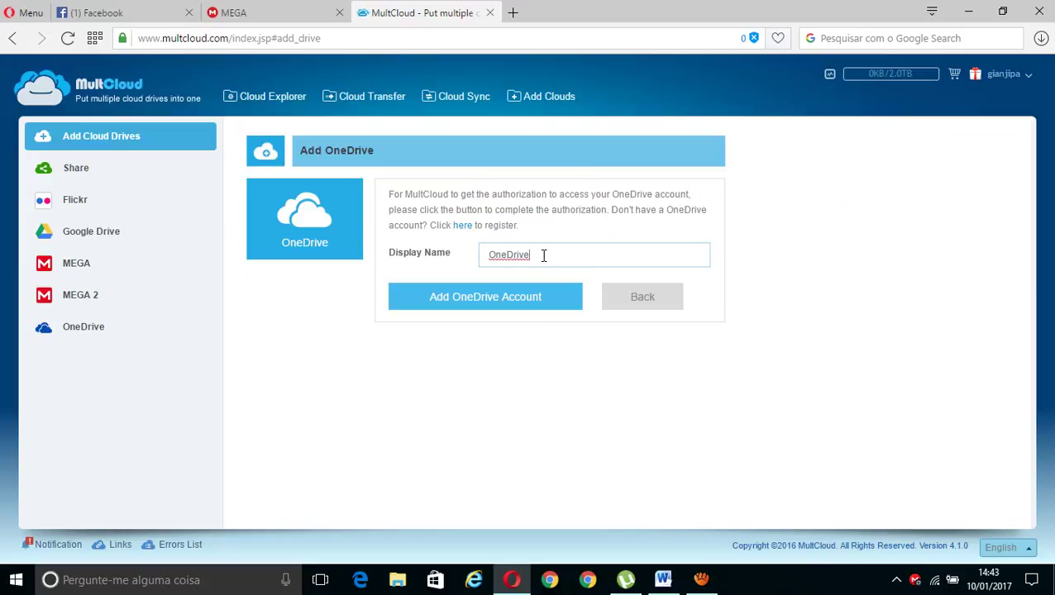
type("2")
left_click(511, 294)
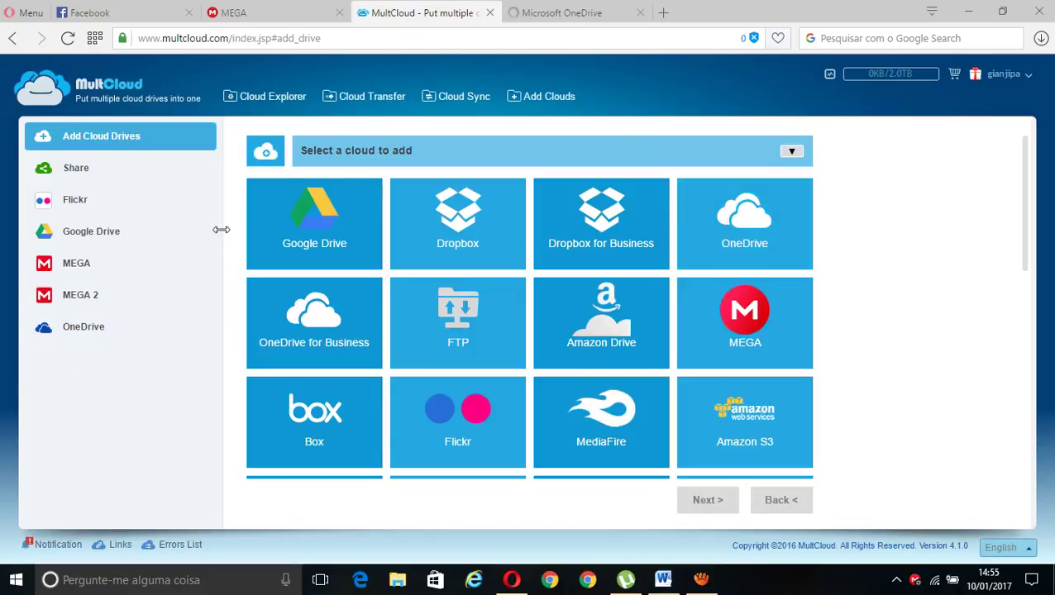
Choose OneDrive as the cloud to add and request its account connection with the display name OneDrive 2
left_click(565, 14)
left_click(438, 12)
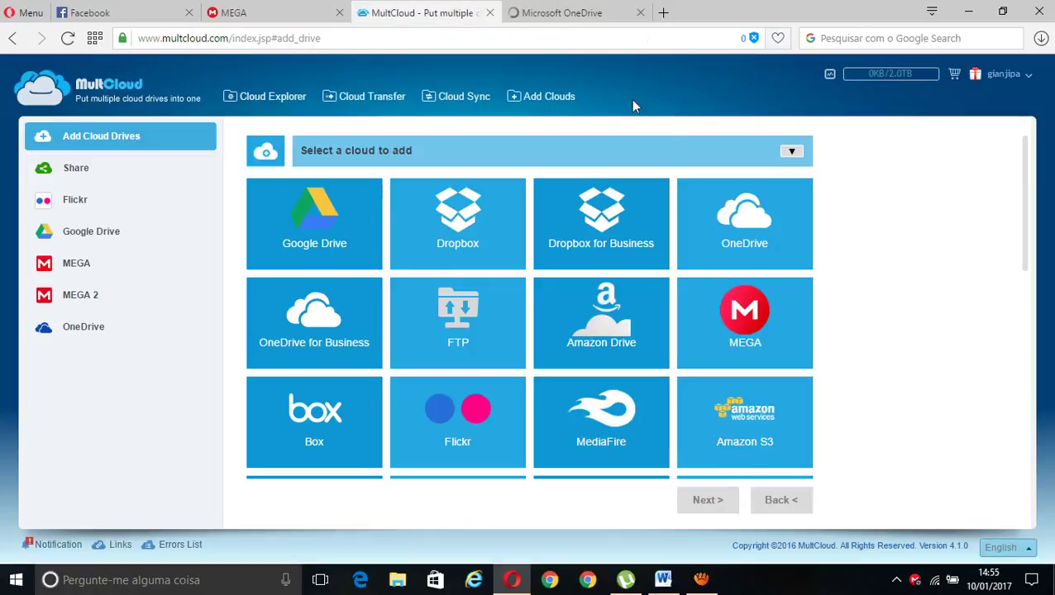
left_click(742, 222)
left_click(693, 499)
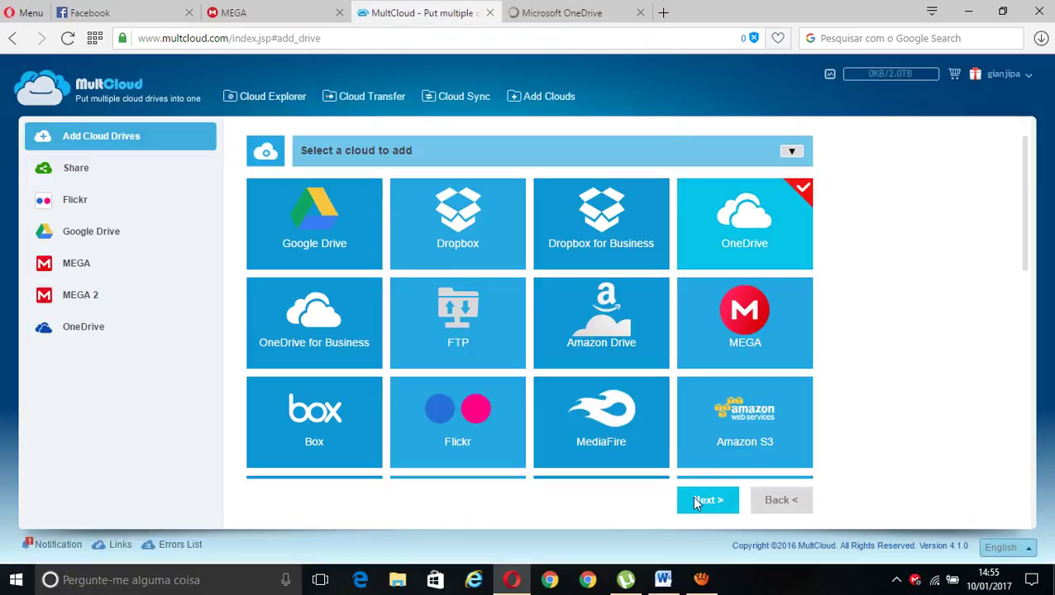
left_click(536, 253)
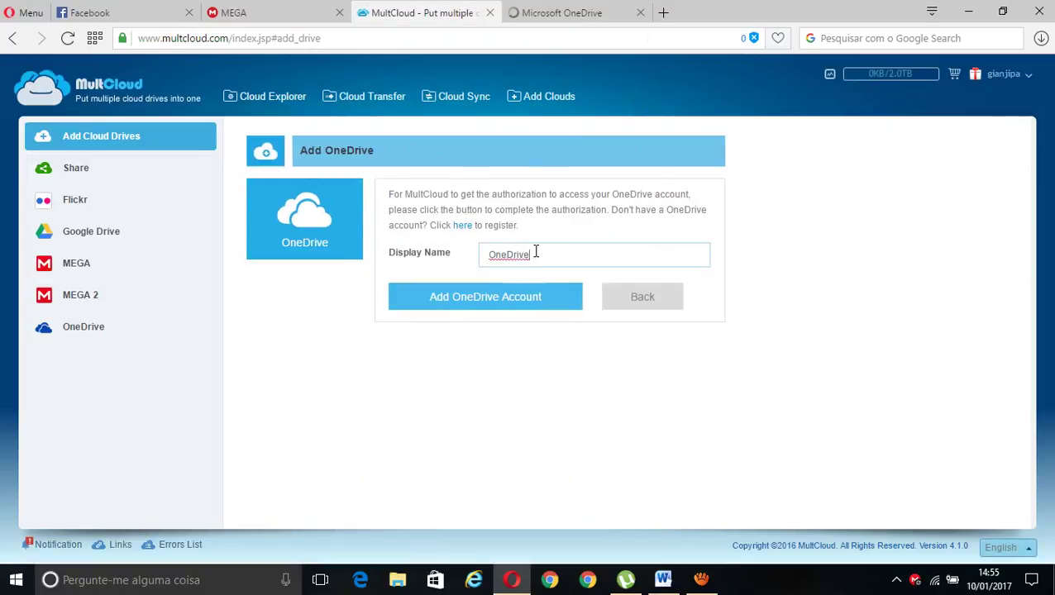
type("2")
left_click(502, 303)
Look over the OneDrive website's home page, and return to the Microsoft account sign-in page for the new connection
left_click(559, 13)
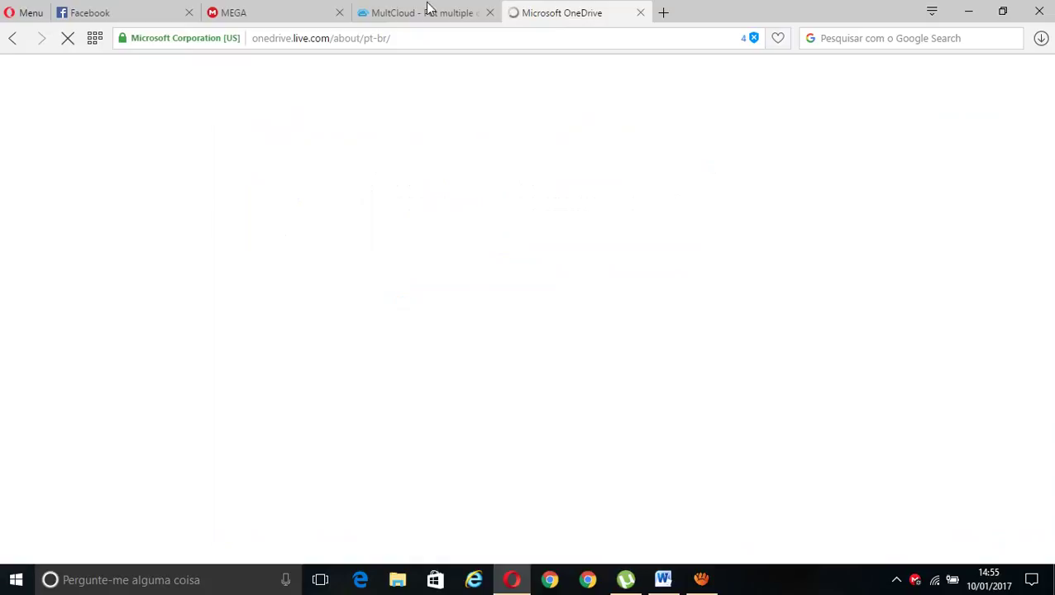
left_click(426, 12)
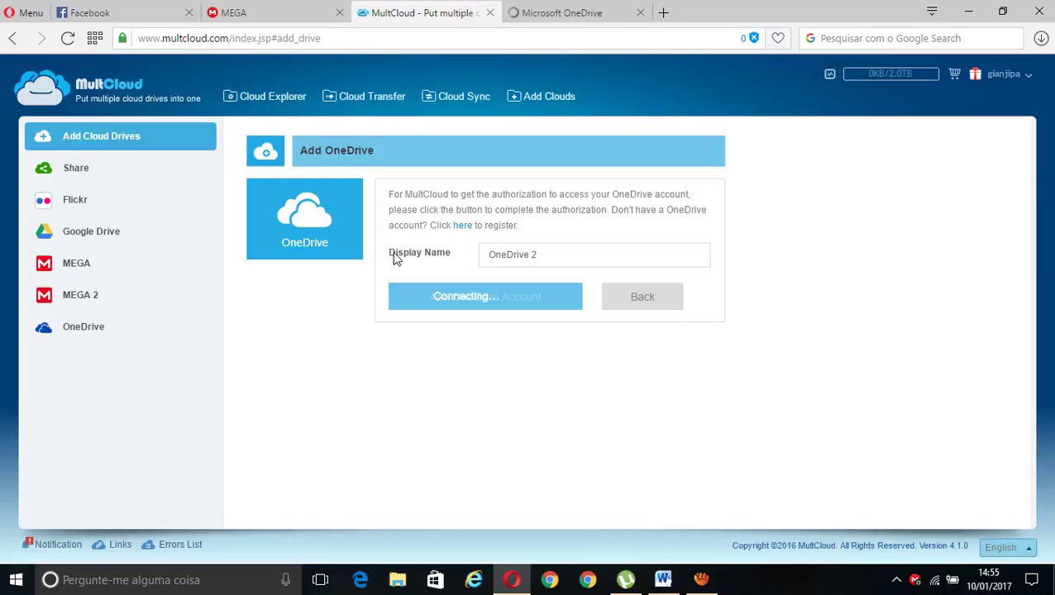
left_click(567, 13)
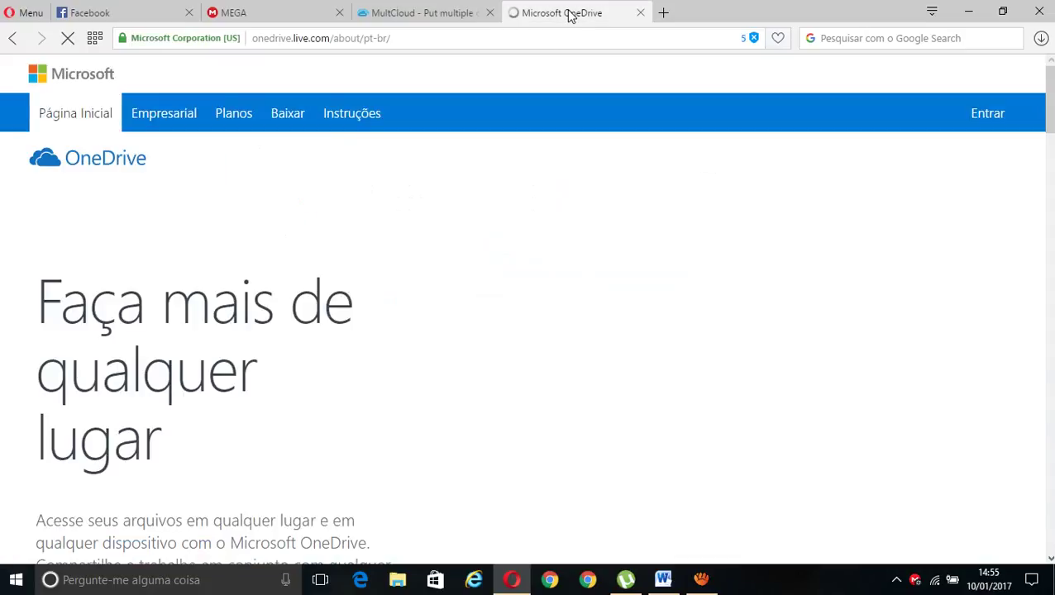
scroll(1043, 99, "down", 2)
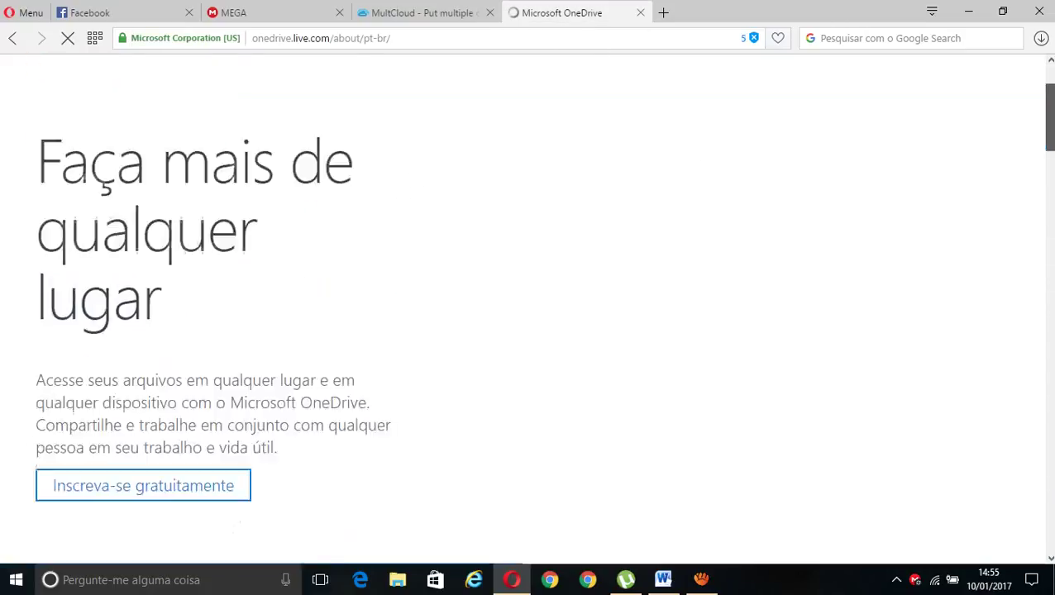
mouse_move(1050, 116)
left_mouse_down()
mouse_move(1052, 463)
mouse_move(1050, 99)
left_mouse_up()
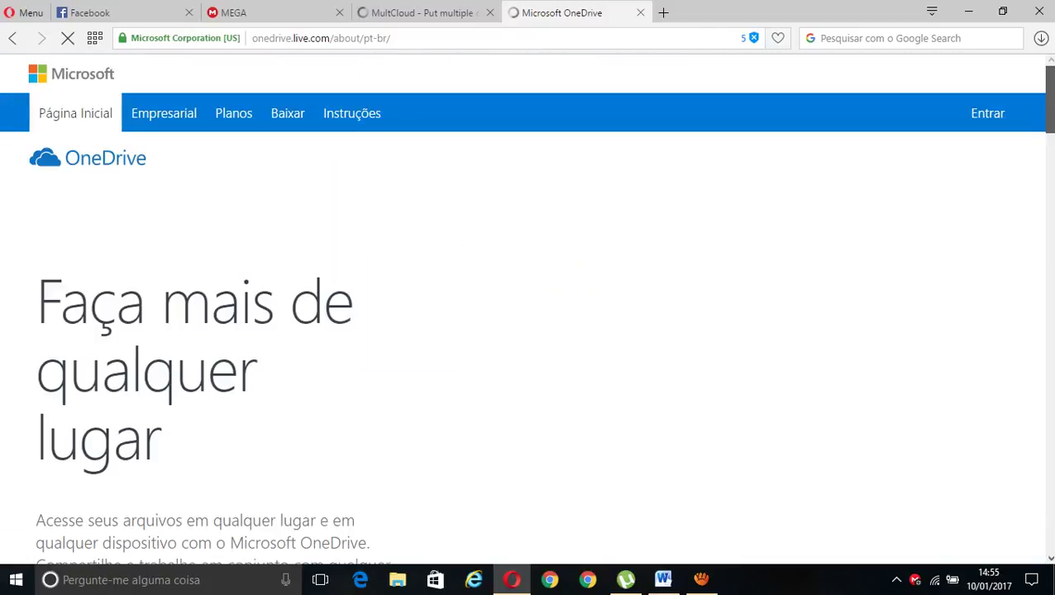
left_click(447, 11)
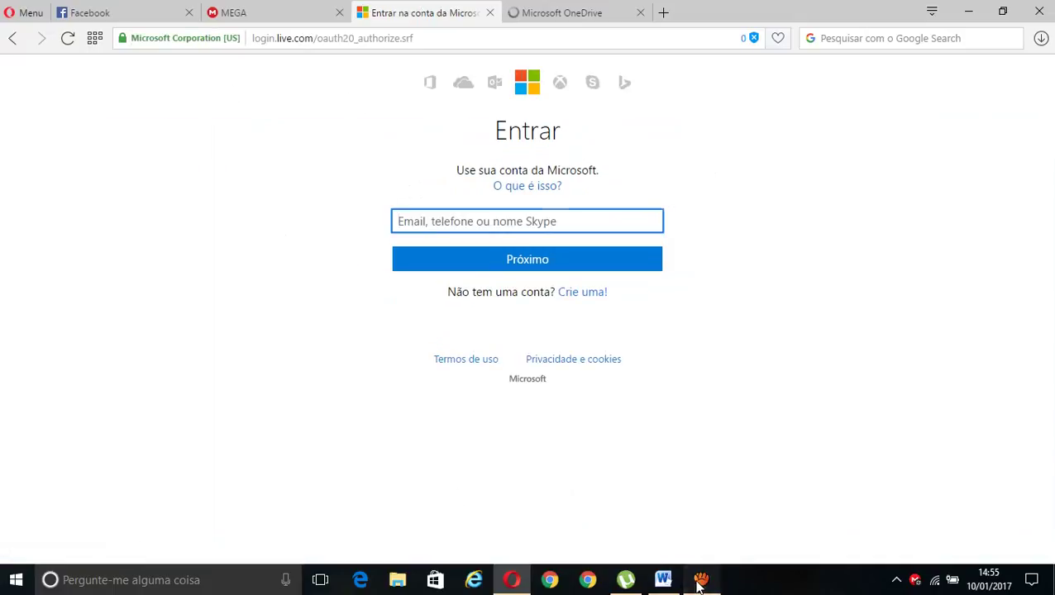
left_click(699, 582)
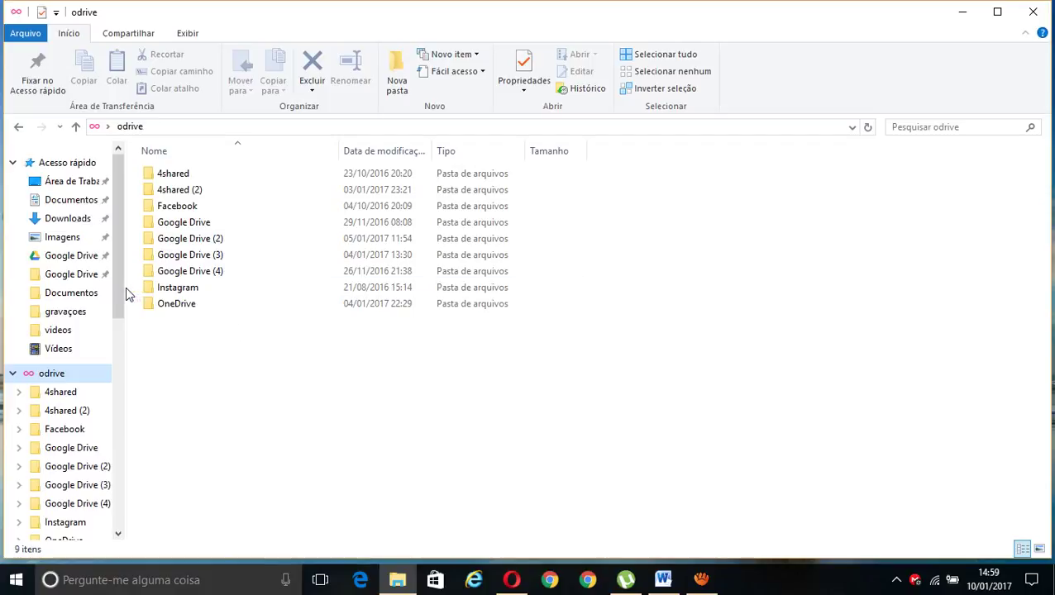
Examine the cloud folders listed under odrive in File Explorer and the hidden background apps in the system tray
scroll(120, 304, "down", 1)
scroll(120, 304, "down", 1)
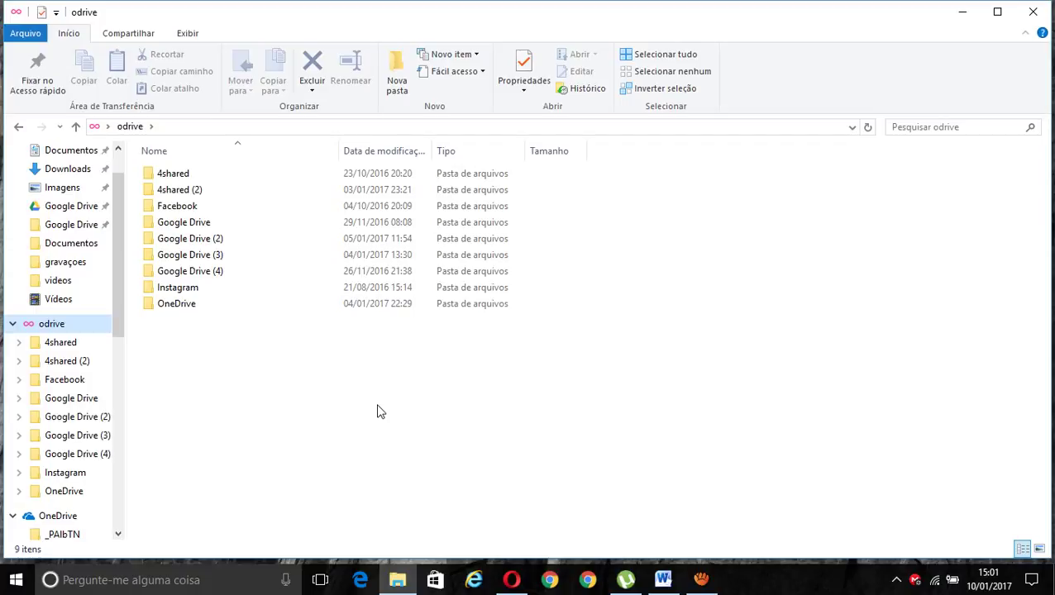
left_click(896, 579)
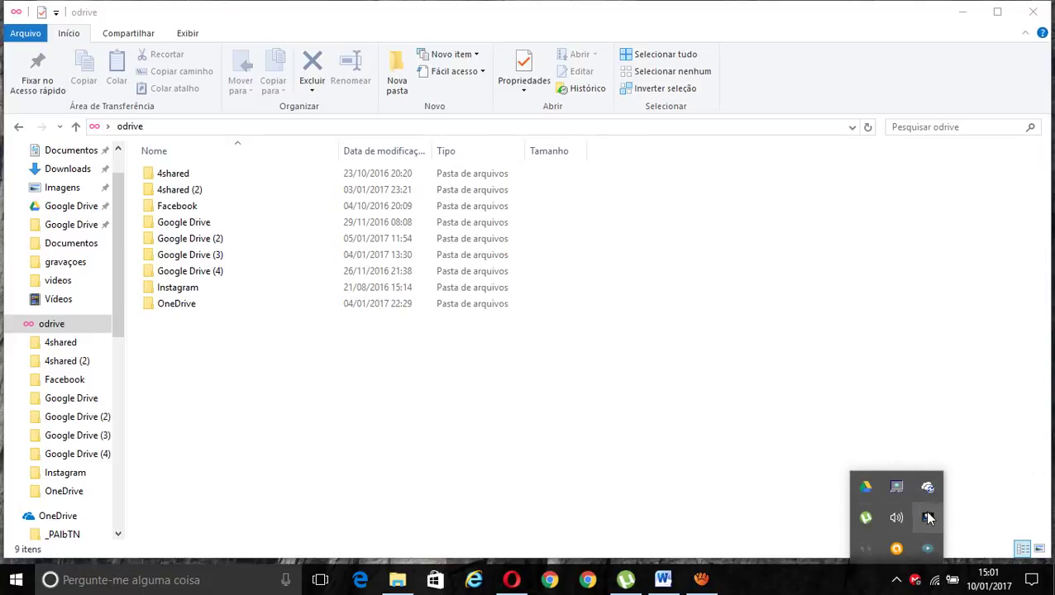
left_click(531, 393)
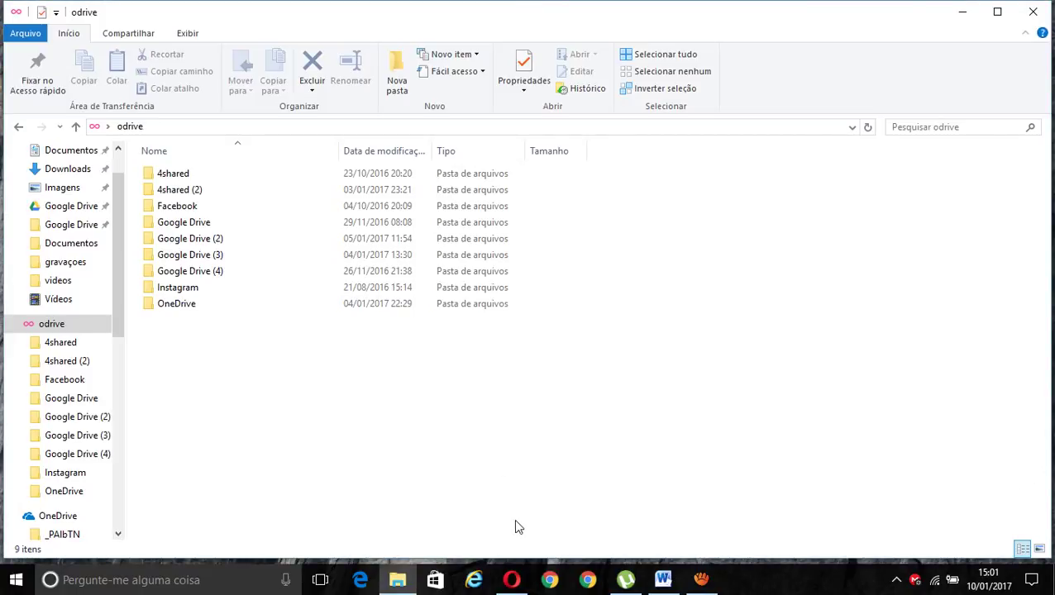
Switch back to MultCloud and view the OneDrive drive with its Imagens folder, the OneDrive 2 drive and the MEGA 2 drive
key("alt+Tab")
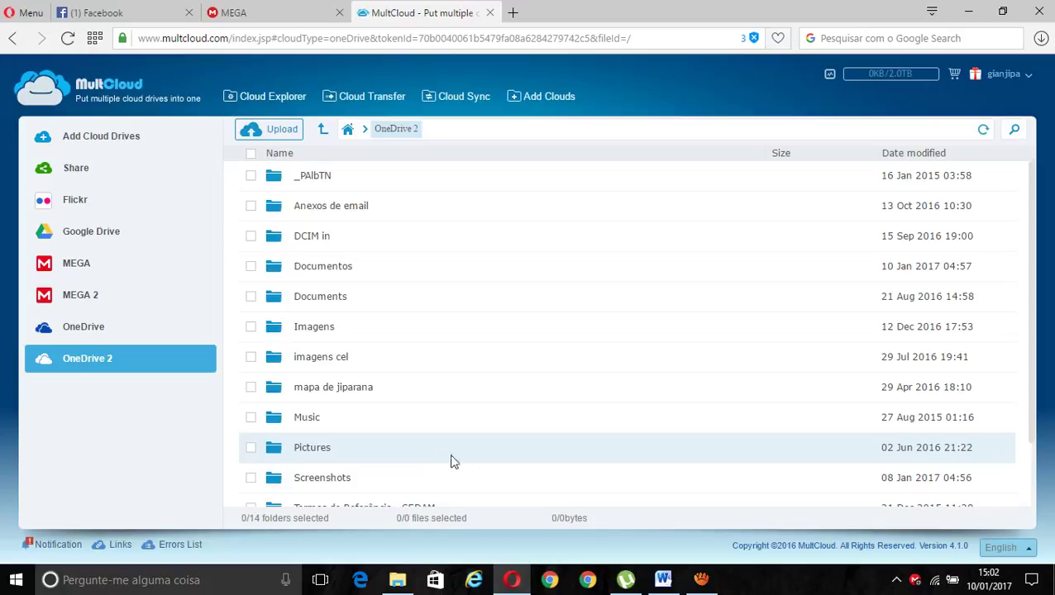
left_click(699, 581)
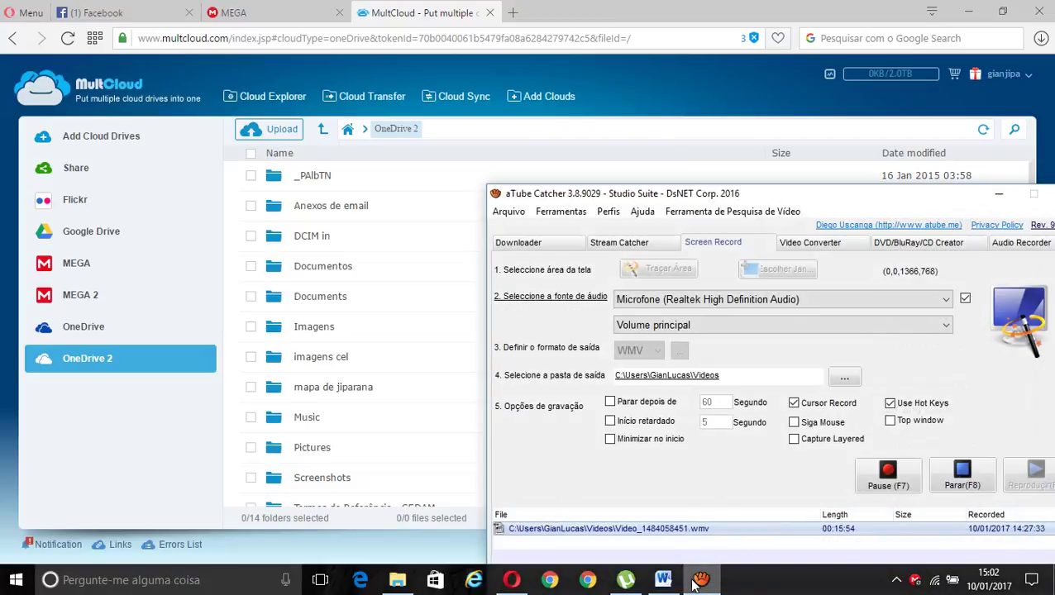
left_click(701, 580)
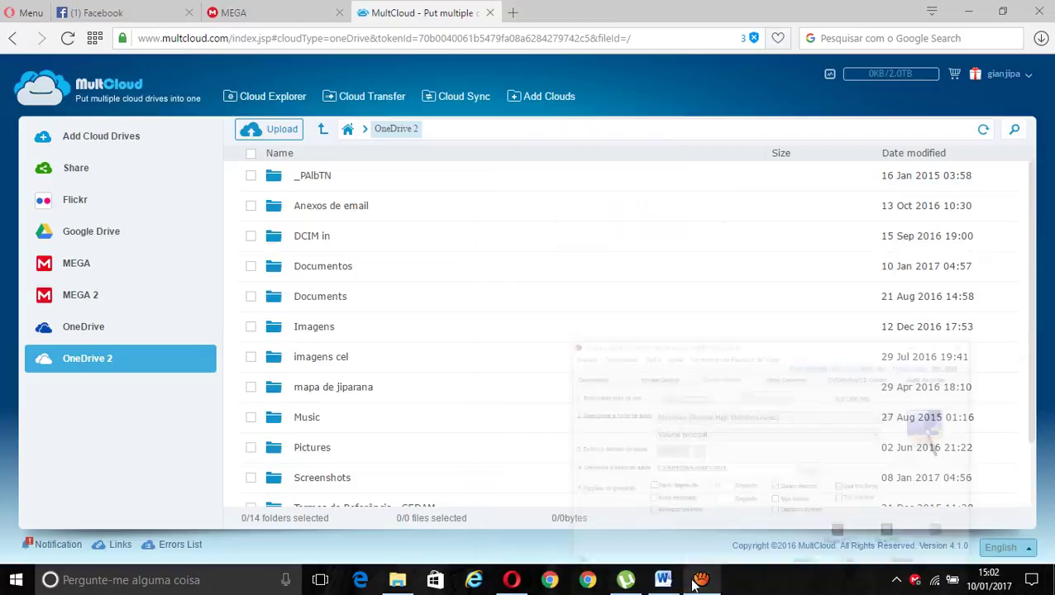
left_click(79, 327)
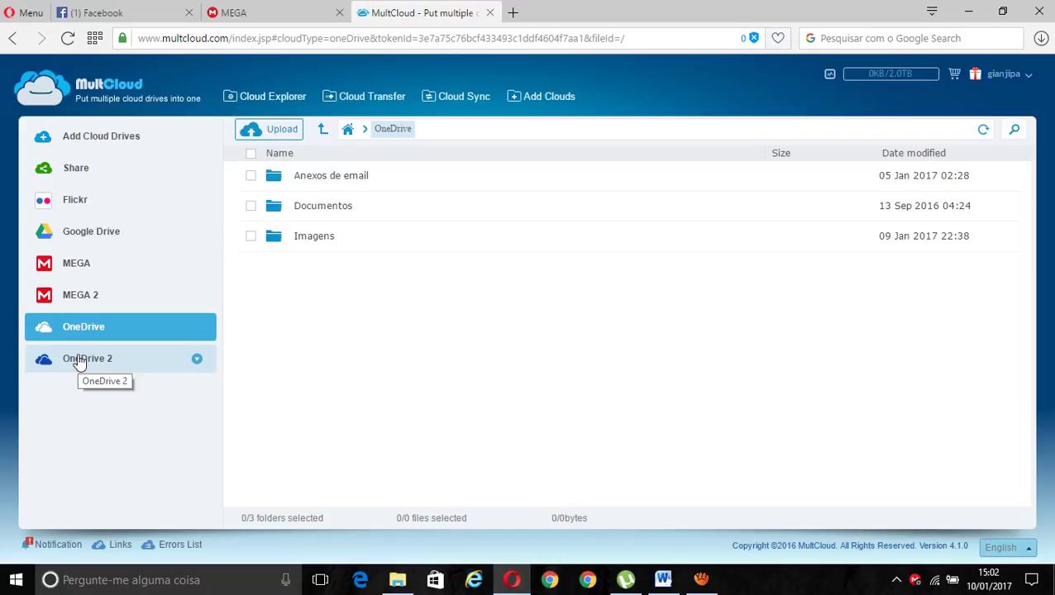
left_click(302, 239)
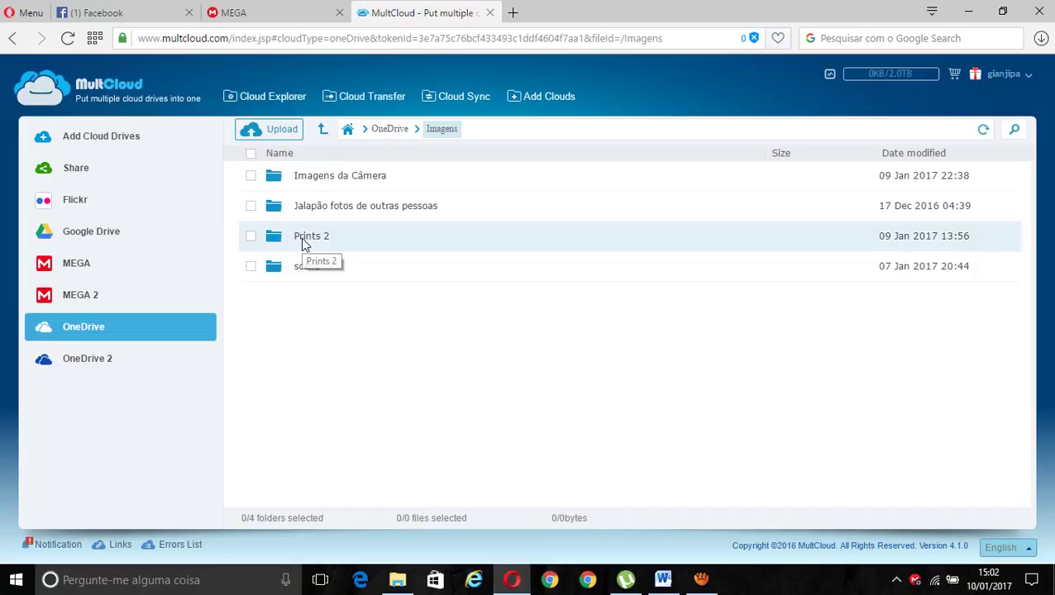
left_click(87, 359)
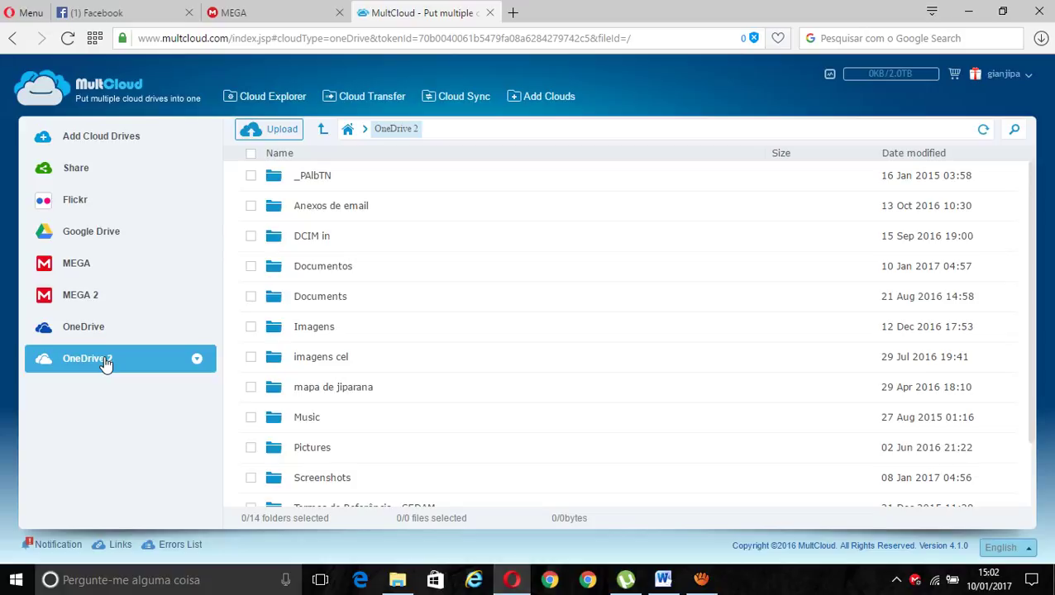
left_click(89, 300)
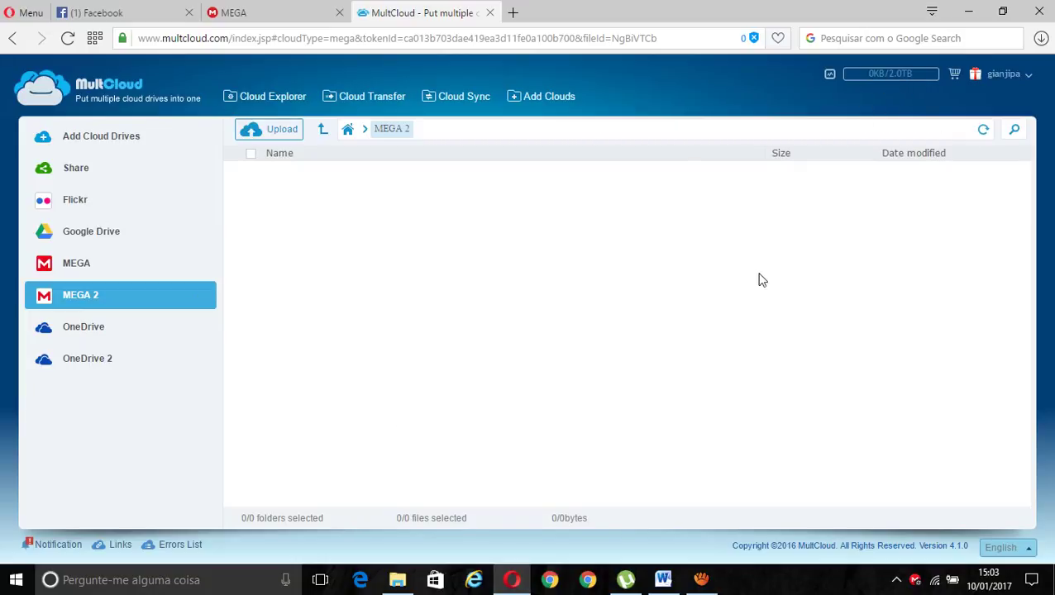
Browse the cloud services available to add and check the interface language choices
left_click(548, 96)
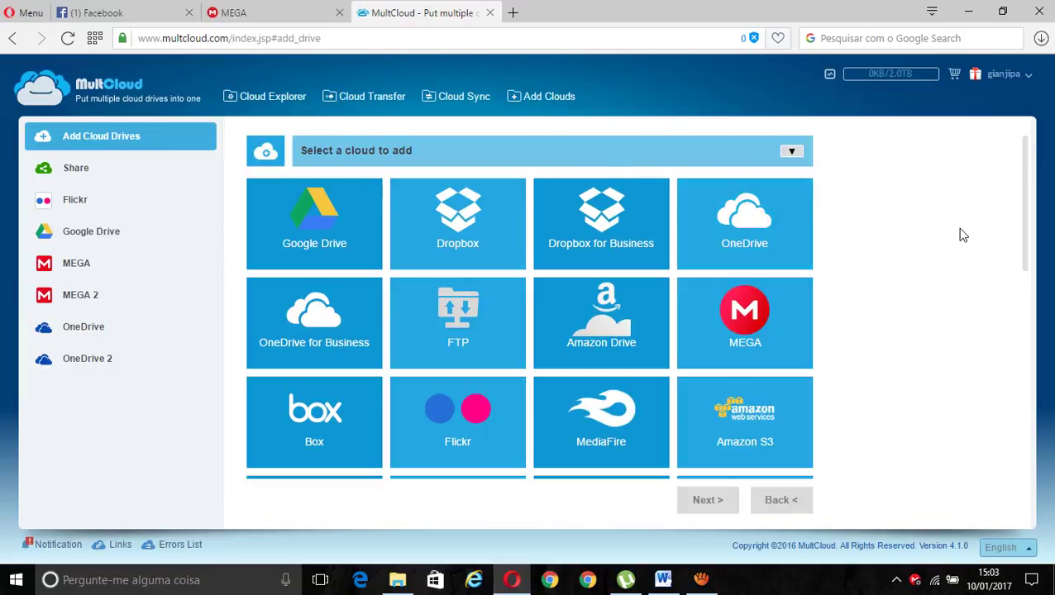
left_click_drag(1028, 214, 1031, 160)
mouse_move(1038, 218)
left_mouse_down()
mouse_move(1029, 211)
mouse_move(1026, 242)
mouse_move(1030, 227)
left_mouse_up()
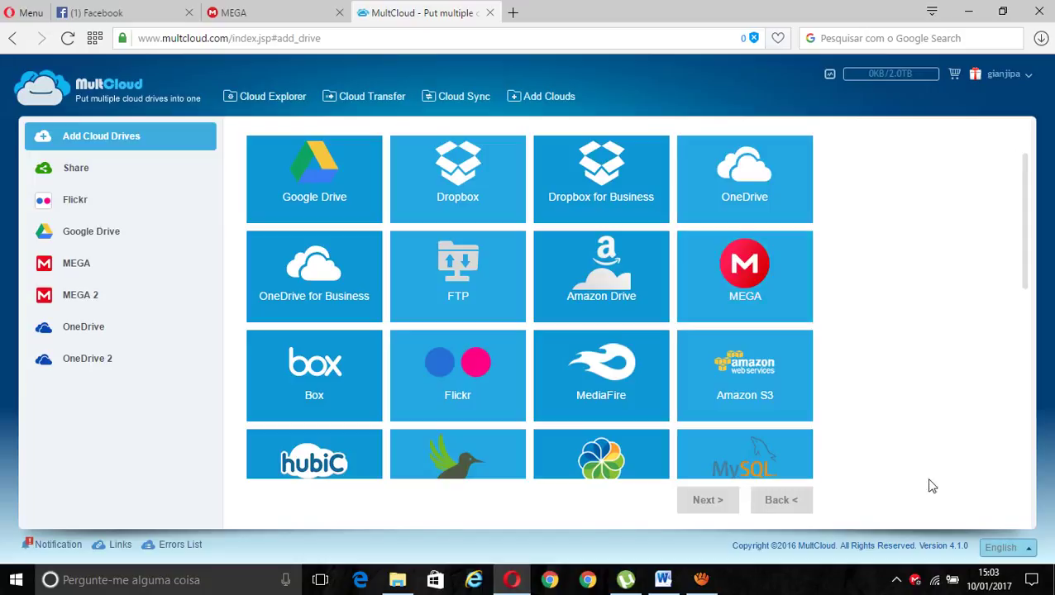
mouse_move(1031, 550)
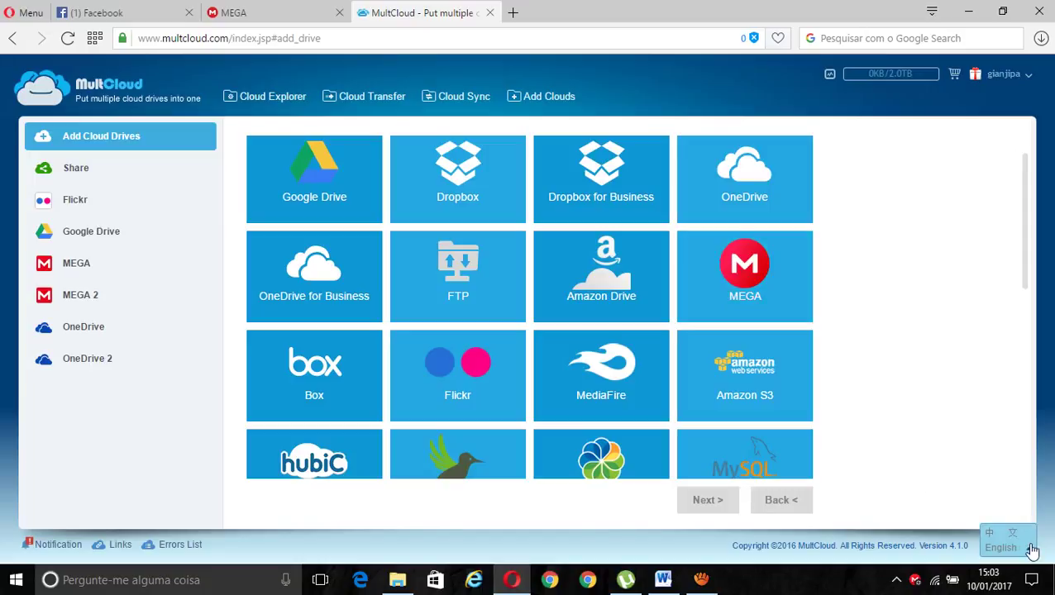